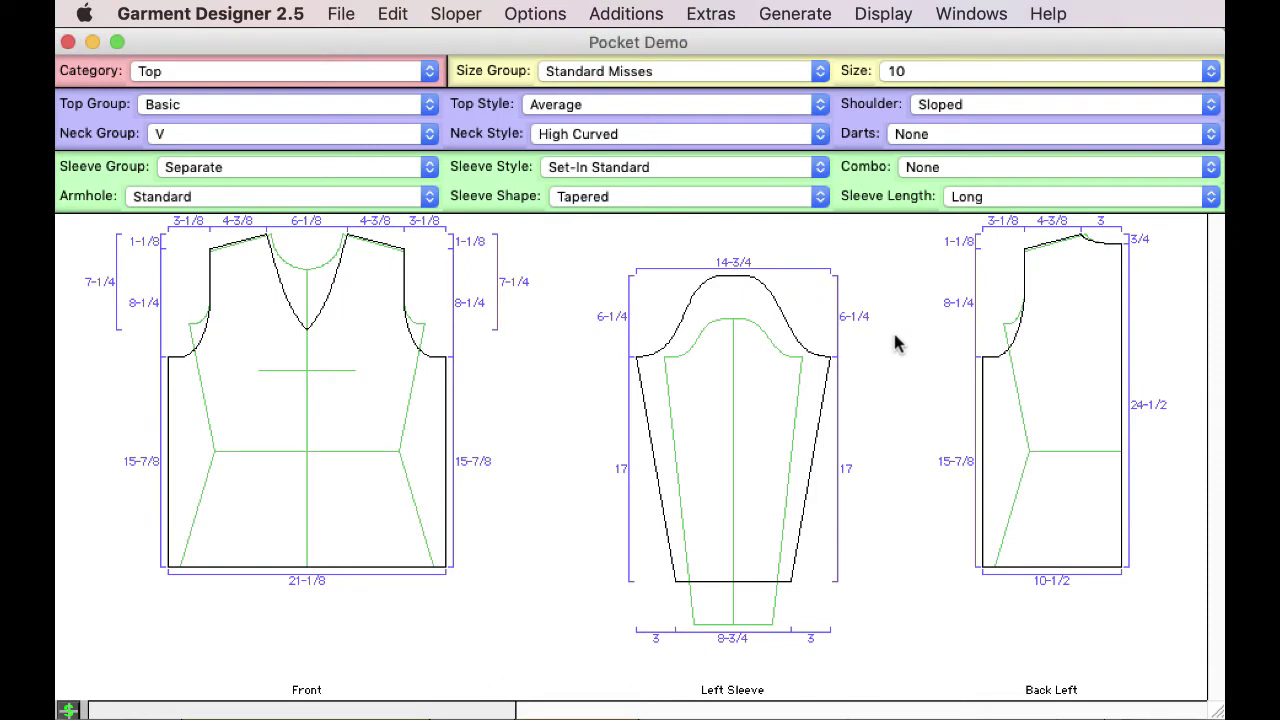
Step: Make the top A-Line with a Medium Curved neckline and Bell sleeves
left_click(576, 106)
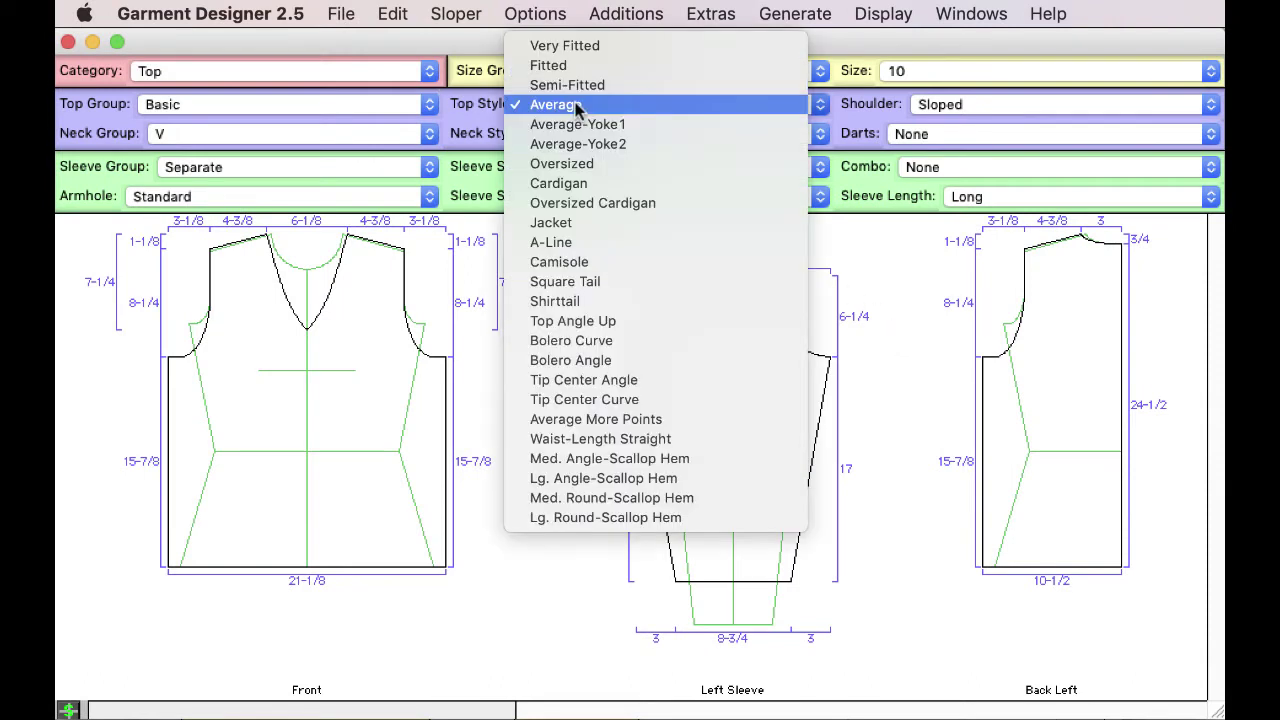
left_click(605, 243)
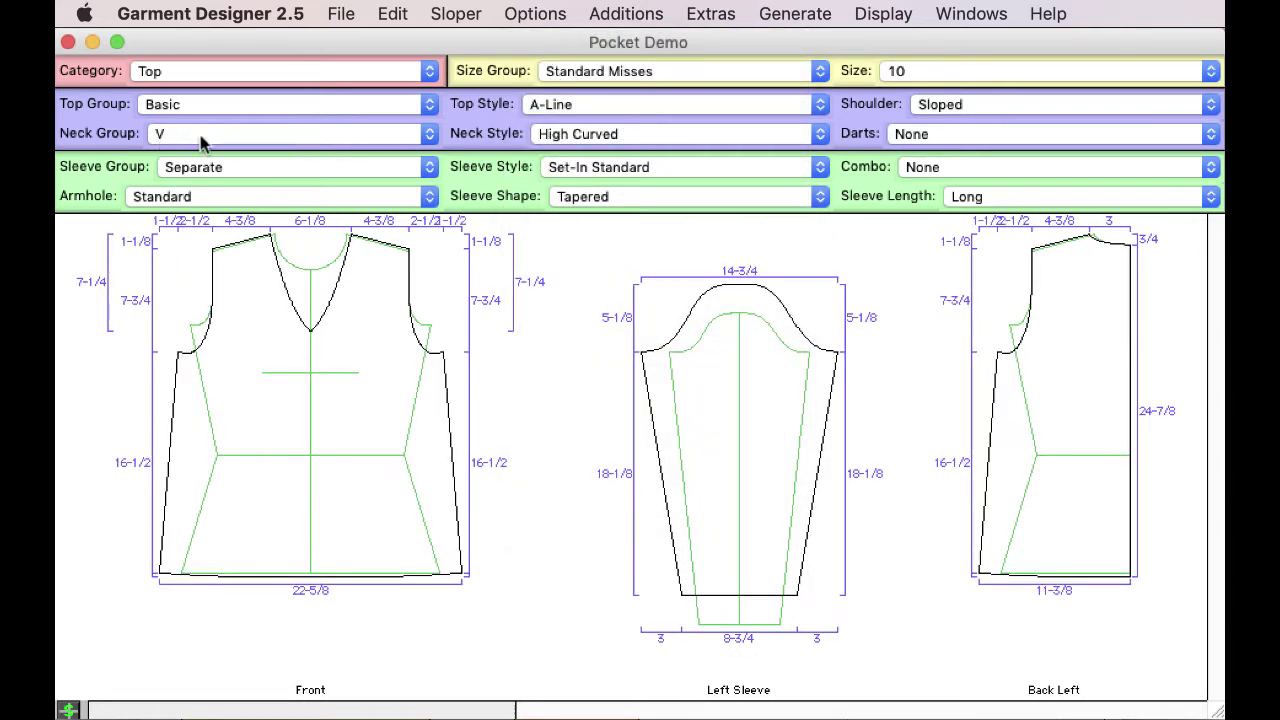
left_click(576, 136)
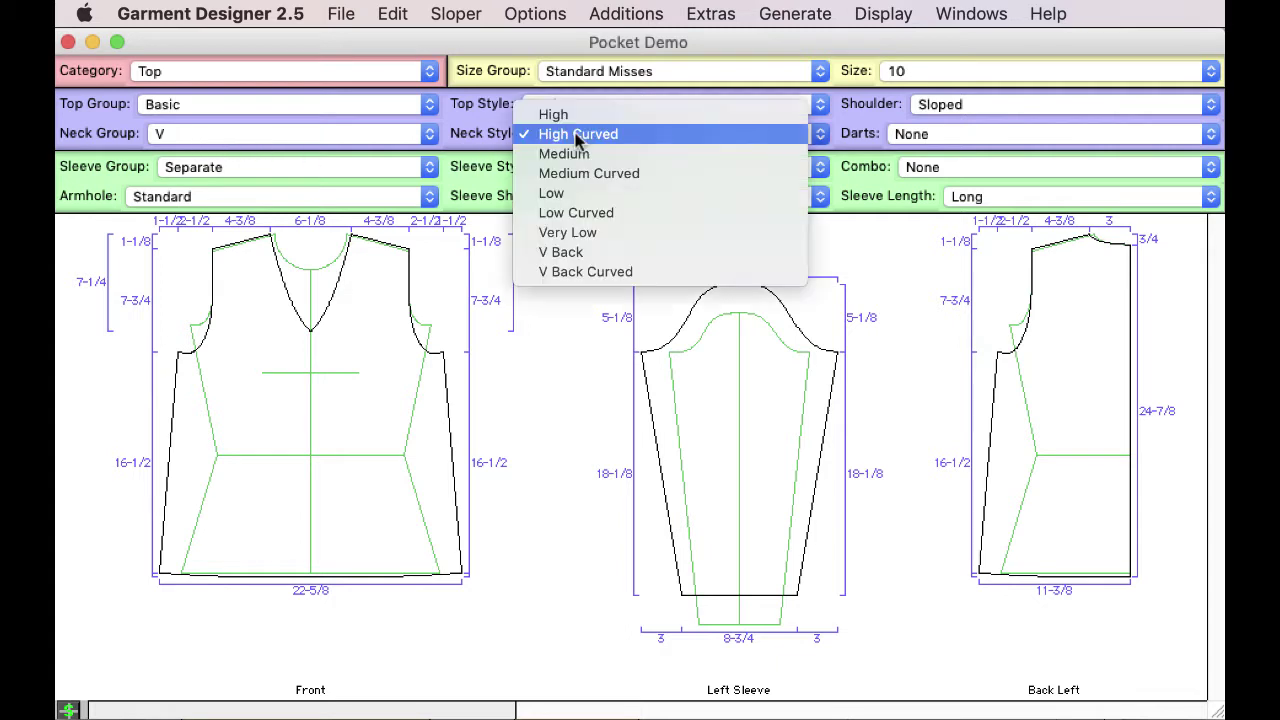
left_click(572, 174)
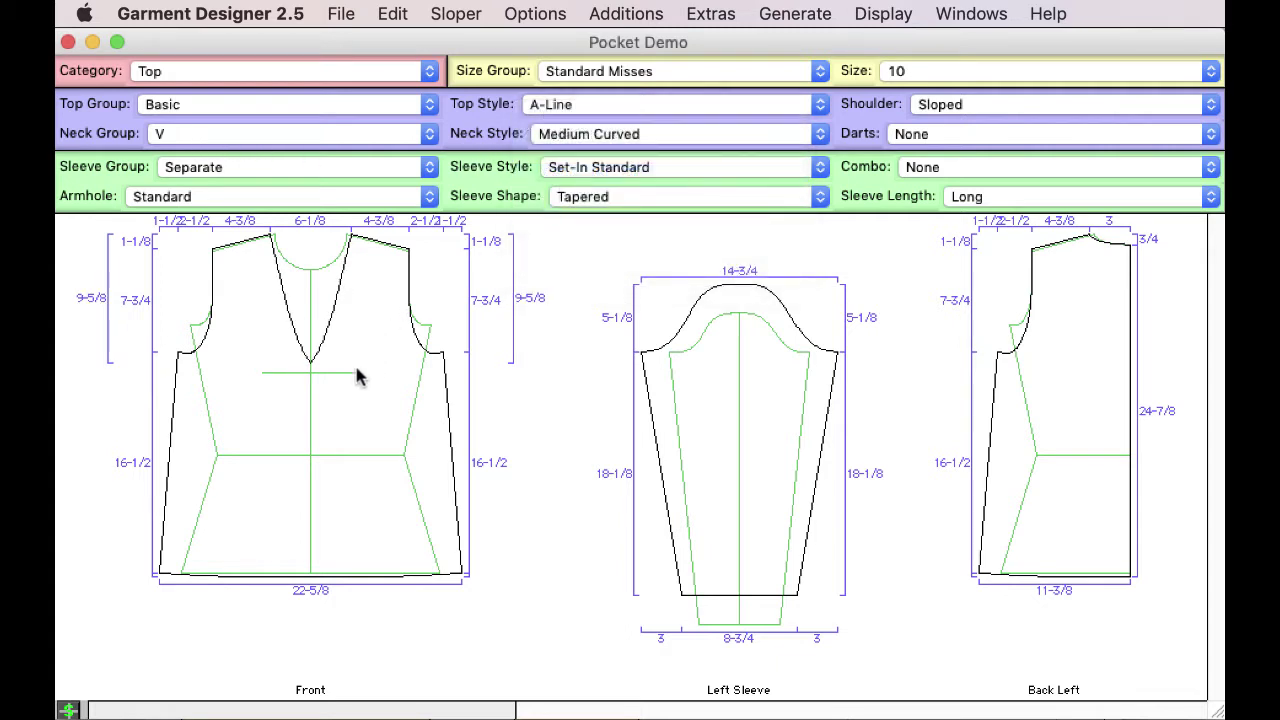
left_click(628, 198)
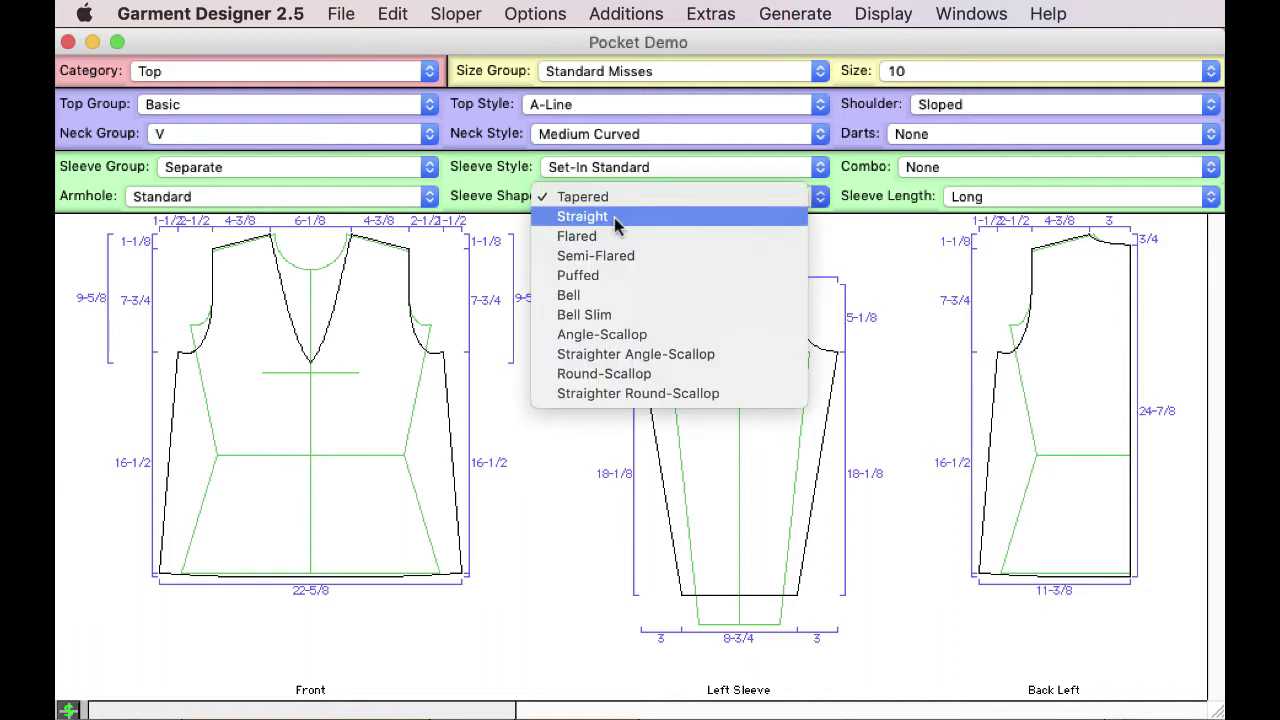
left_click(601, 296)
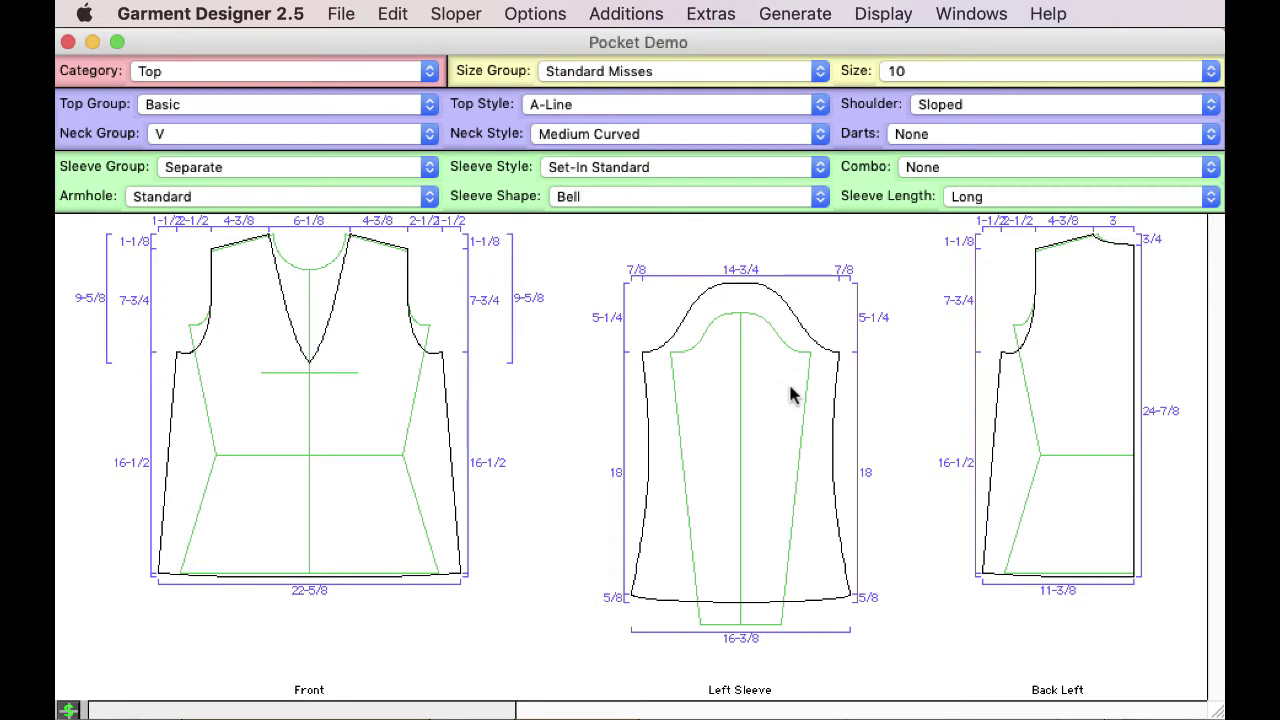
Step: Set the Top/Dress Length to 28 inches
left_click(543, 18)
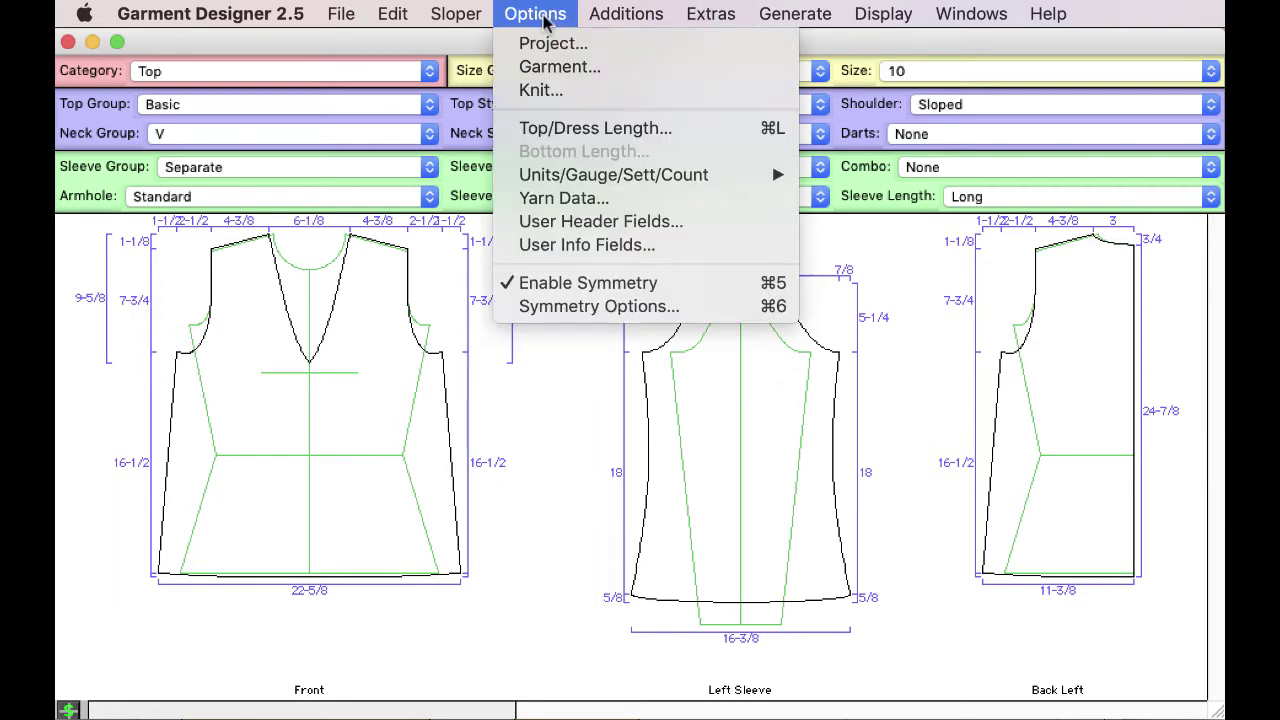
left_click(530, 128)
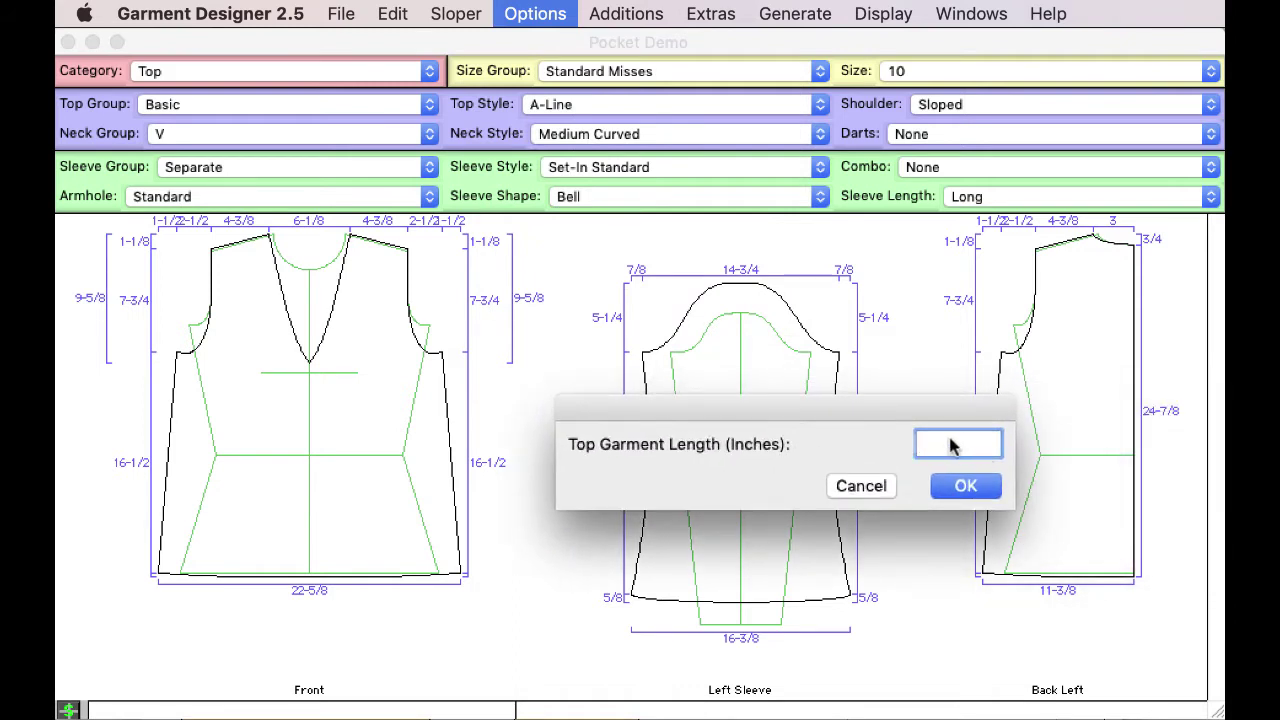
key("Return")
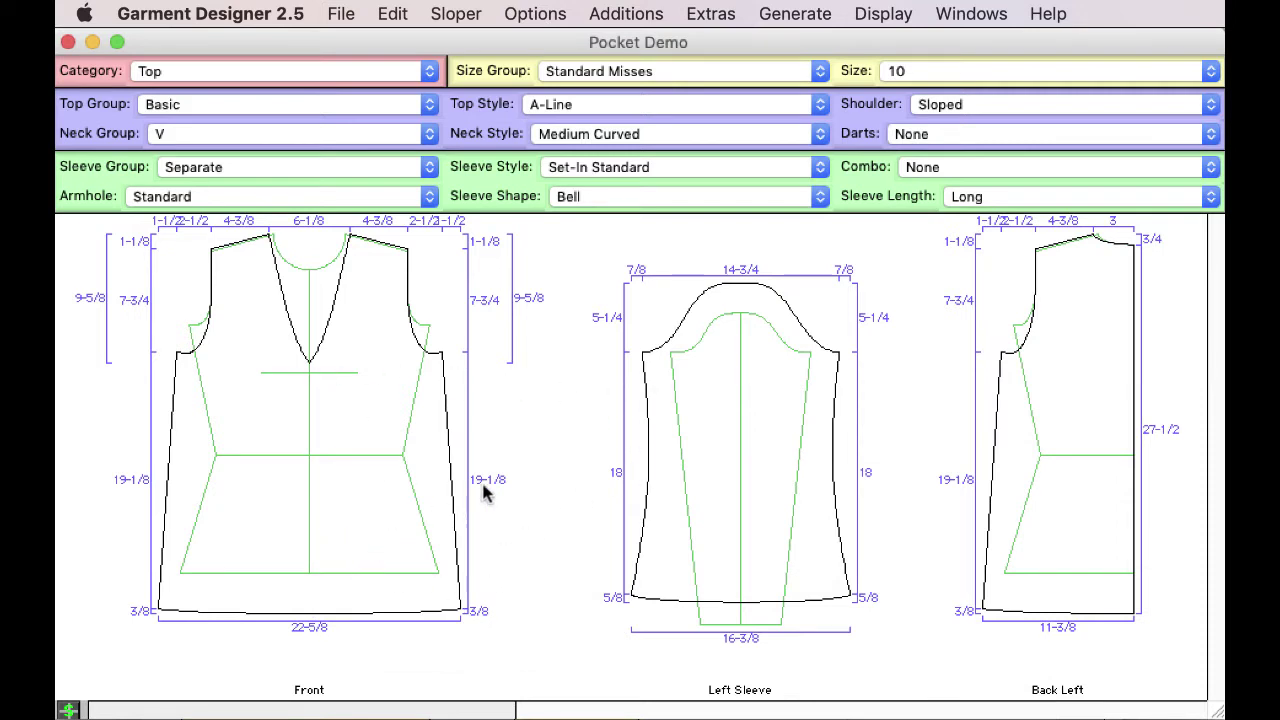
Step: Add Top/Dress Hip pockets at Front Left and Front Right from the Extras menu
left_click(712, 16)
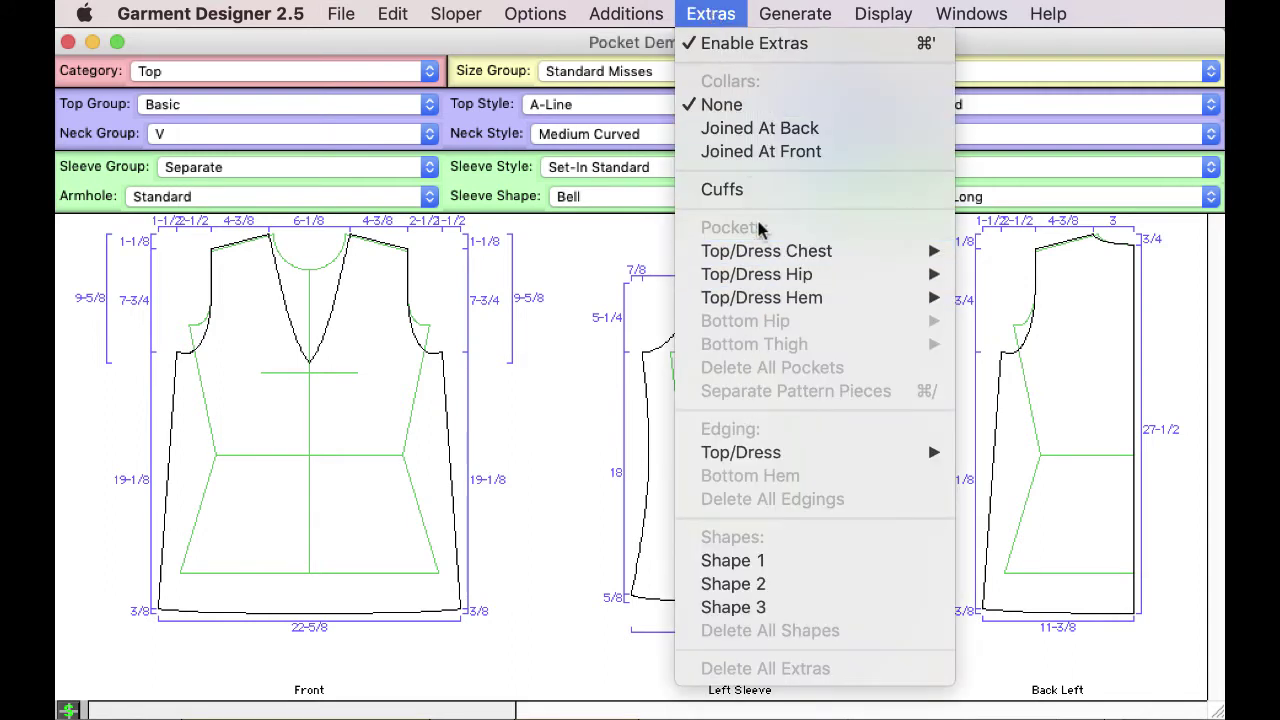
mouse_move(750, 303)
mouse_move(740, 280)
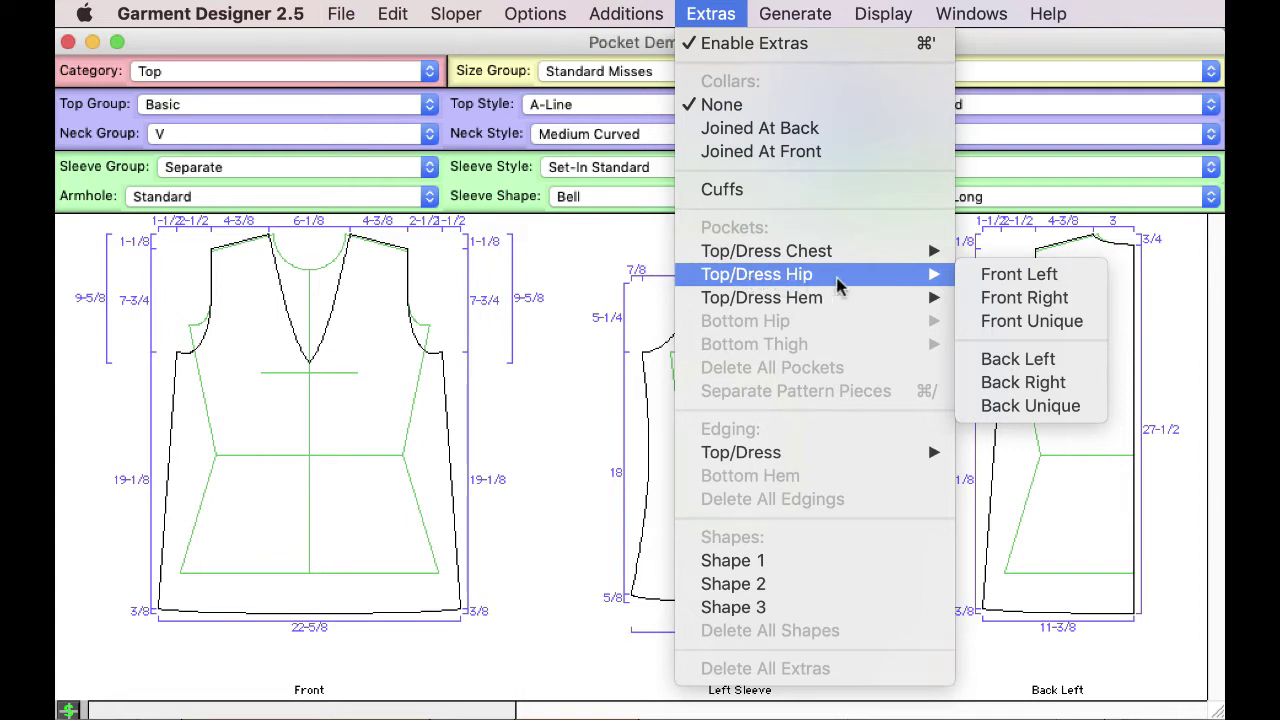
left_click(1018, 275)
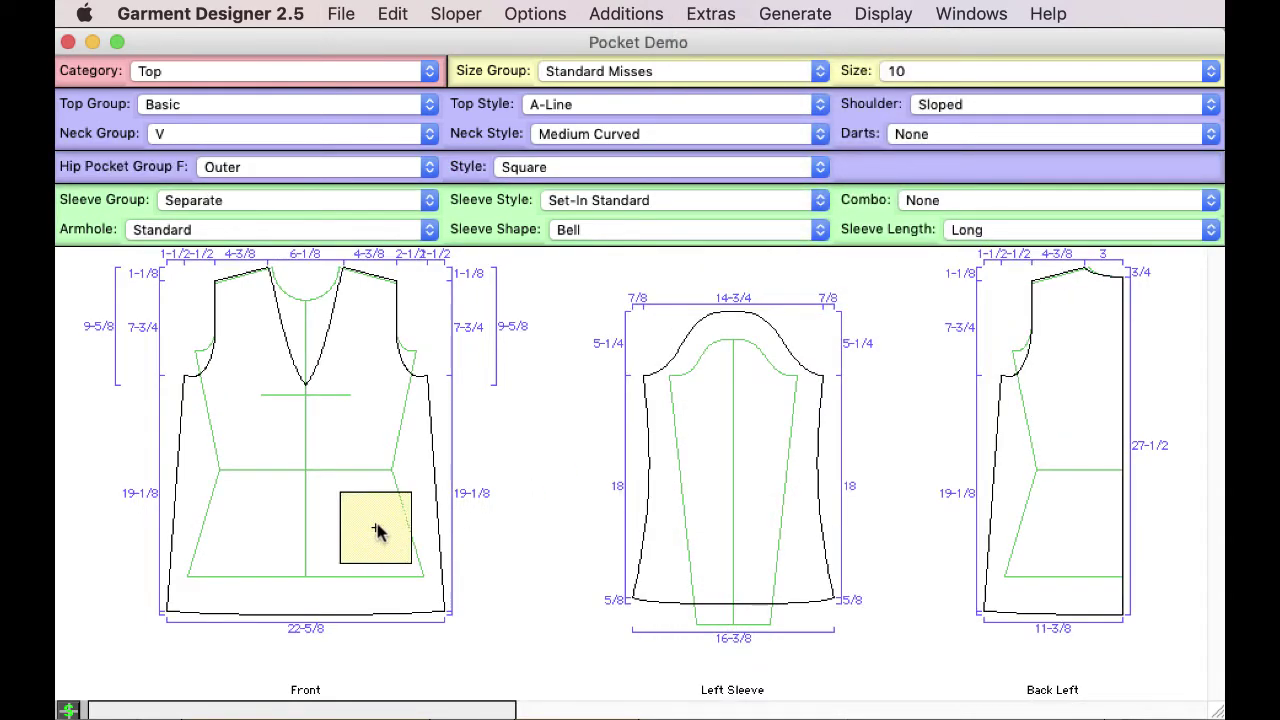
left_click(736, 12)
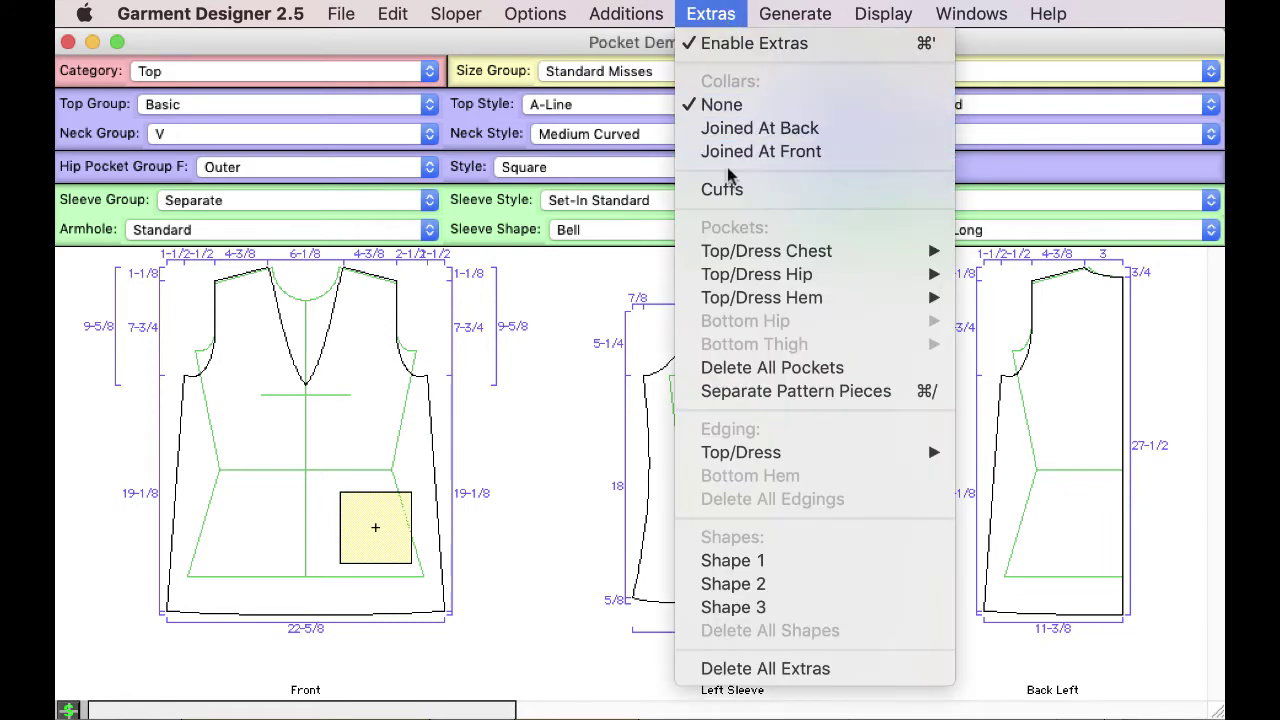
mouse_move(882, 284)
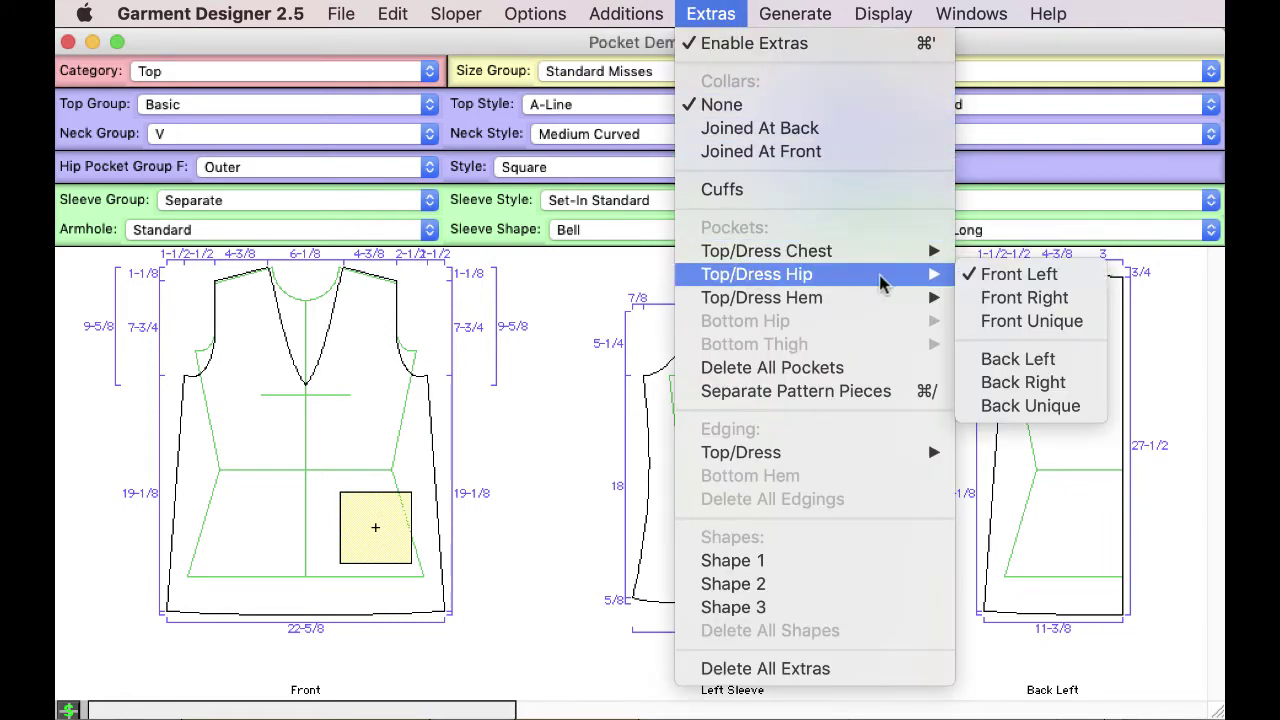
left_click(1024, 298)
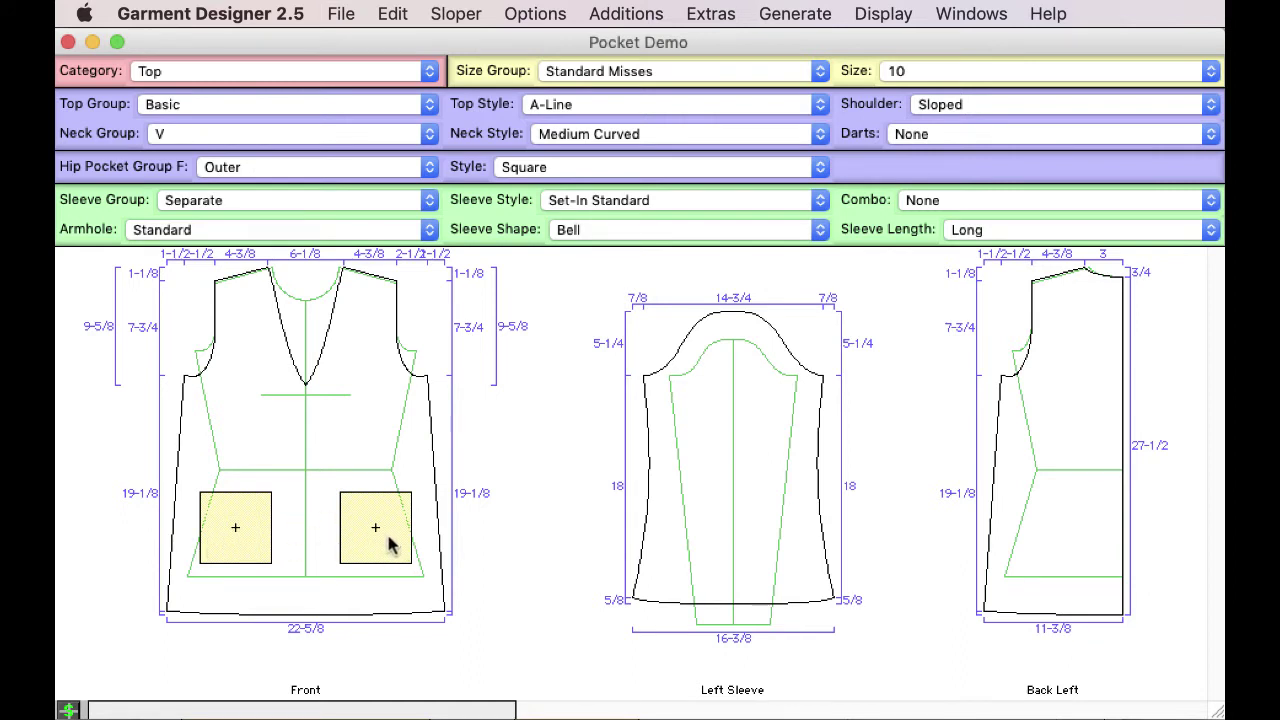
Step: Enable Front Unique hip pockets: front-left Rounded Square, front-right Angled Out
left_click(712, 14)
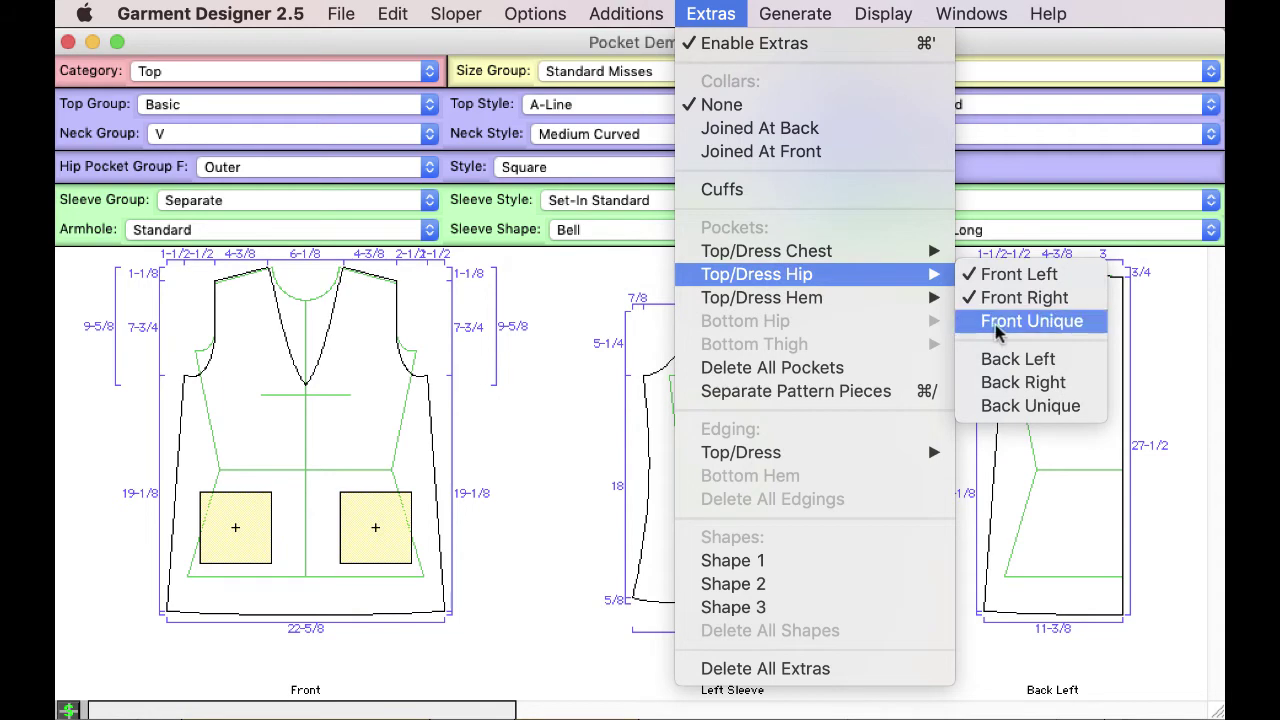
left_click(996, 328)
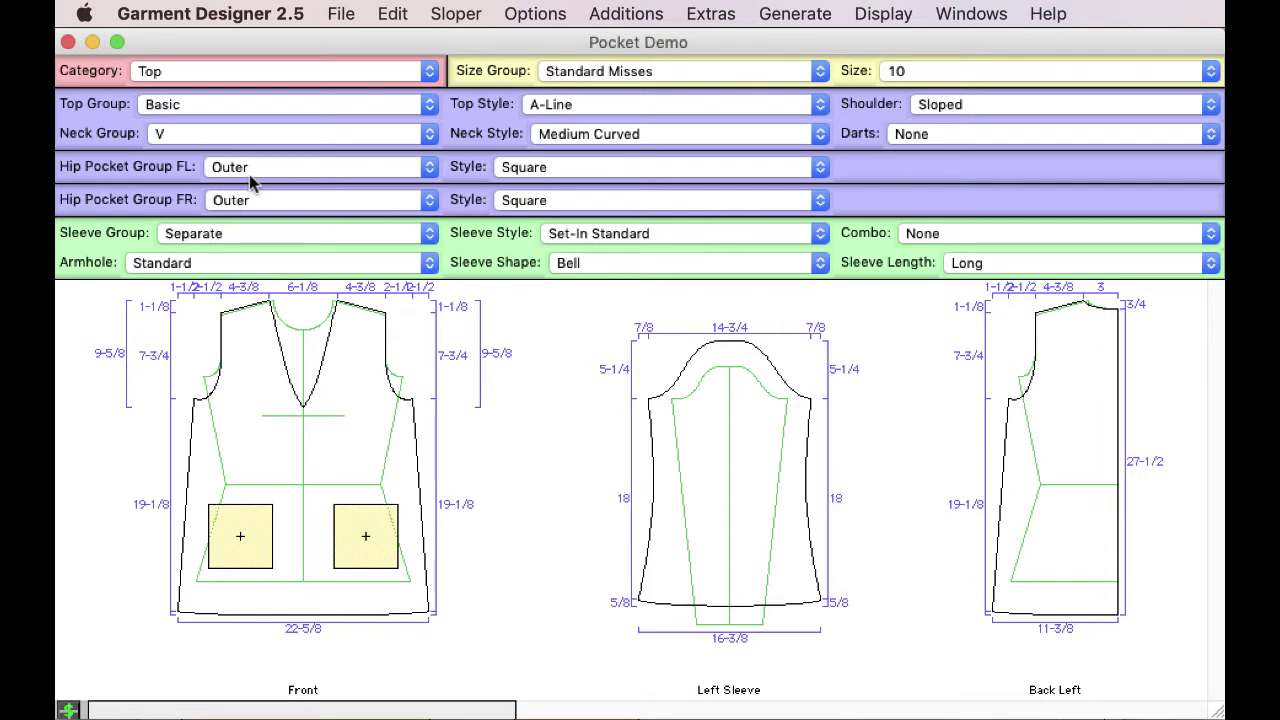
left_click(525, 168)
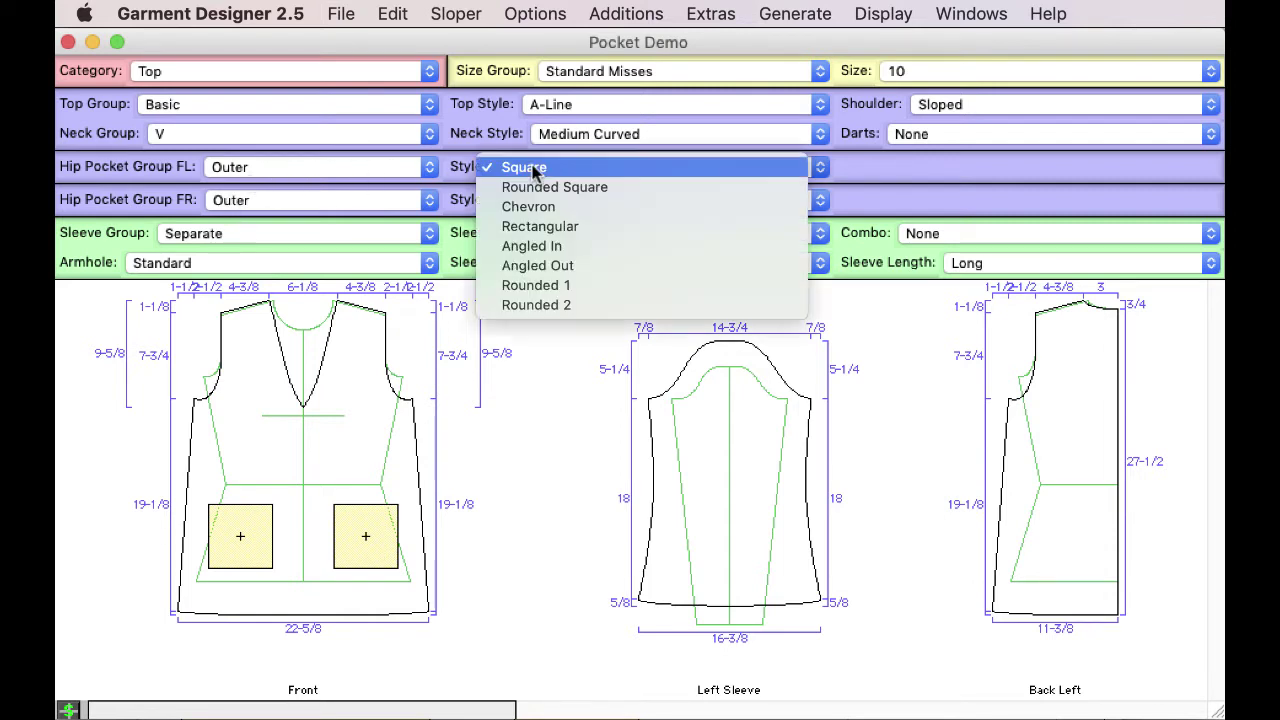
left_click(534, 188)
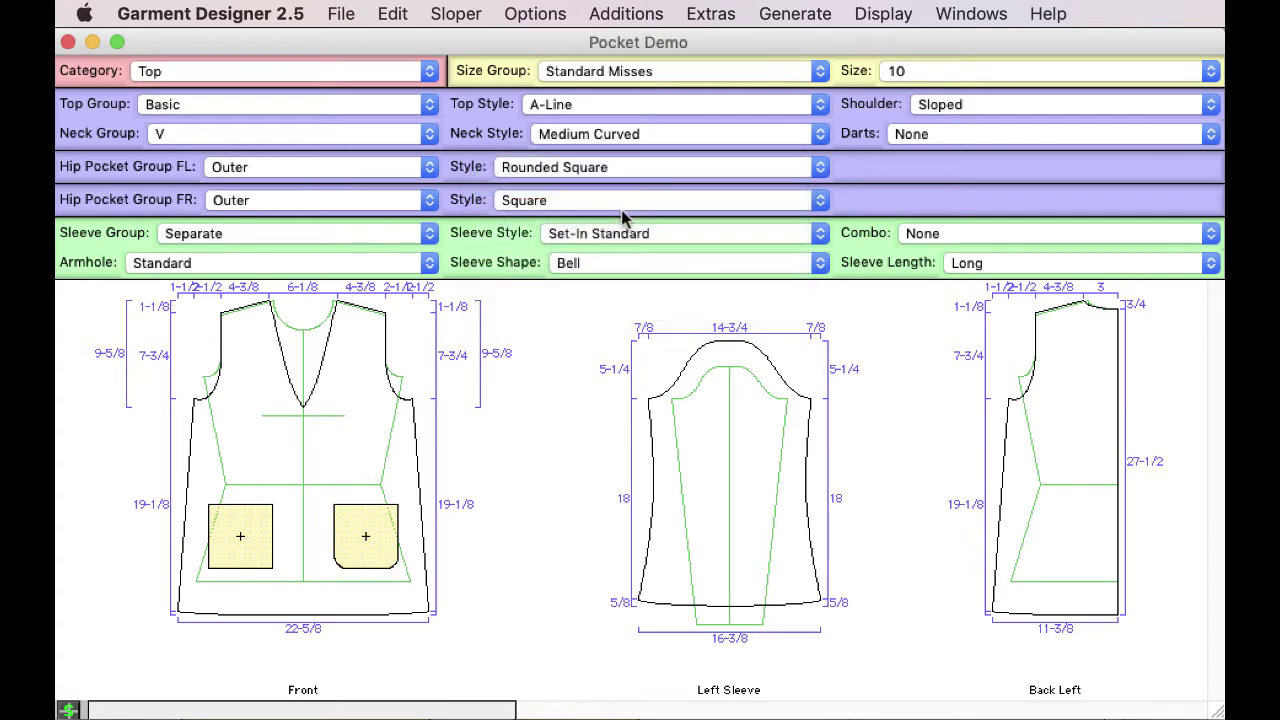
left_click(540, 204)
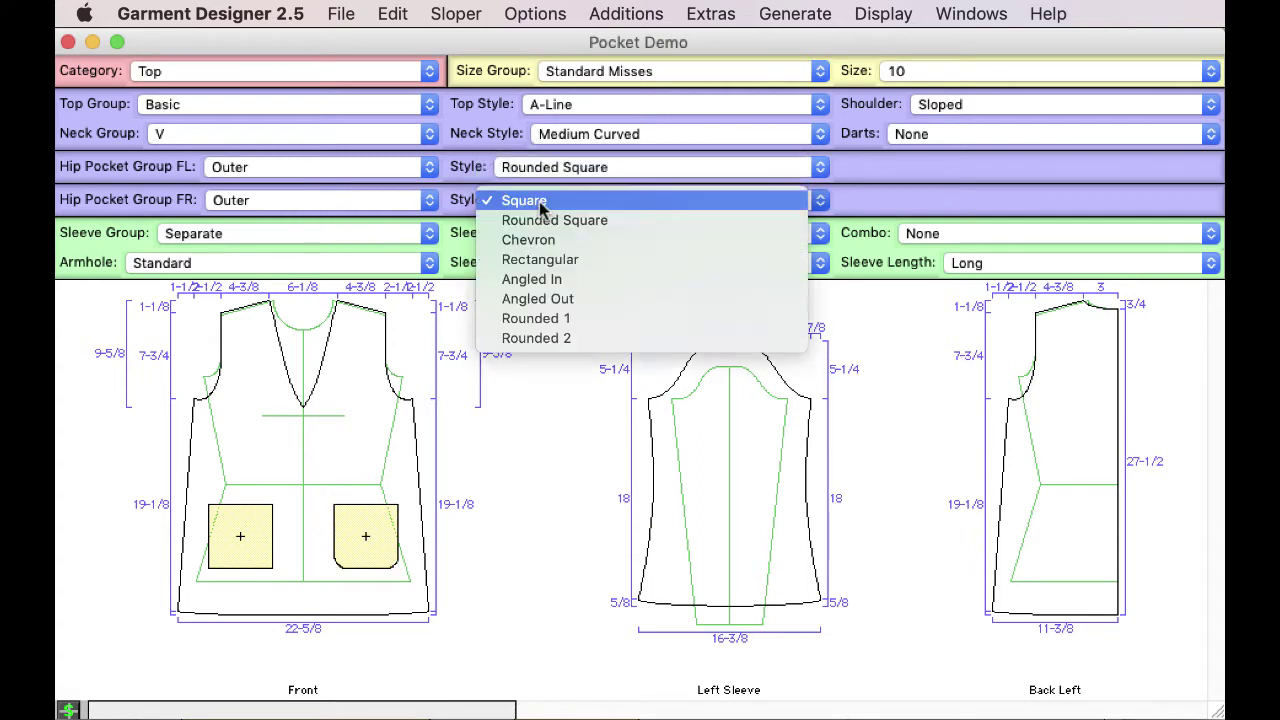
left_click(548, 299)
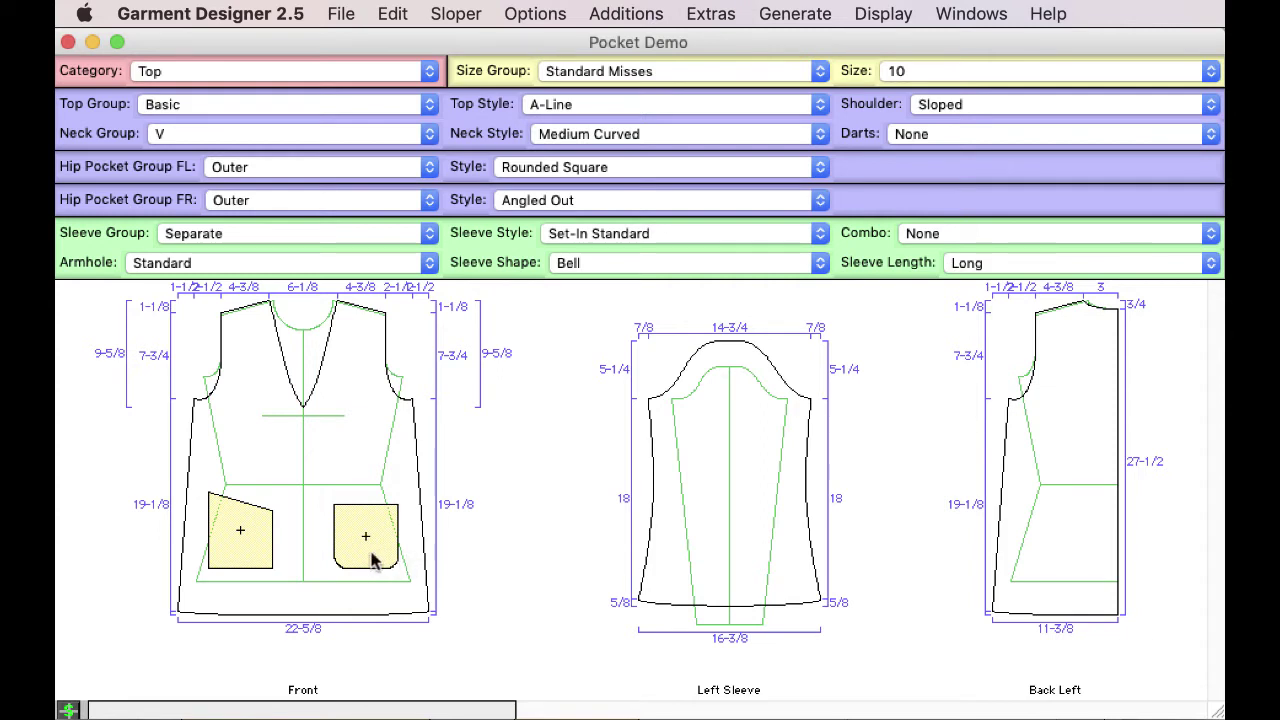
Step: Lower the rounded pocket and move the angled pocket so its bottom-left corner meets the side seam
left_click(366, 542)
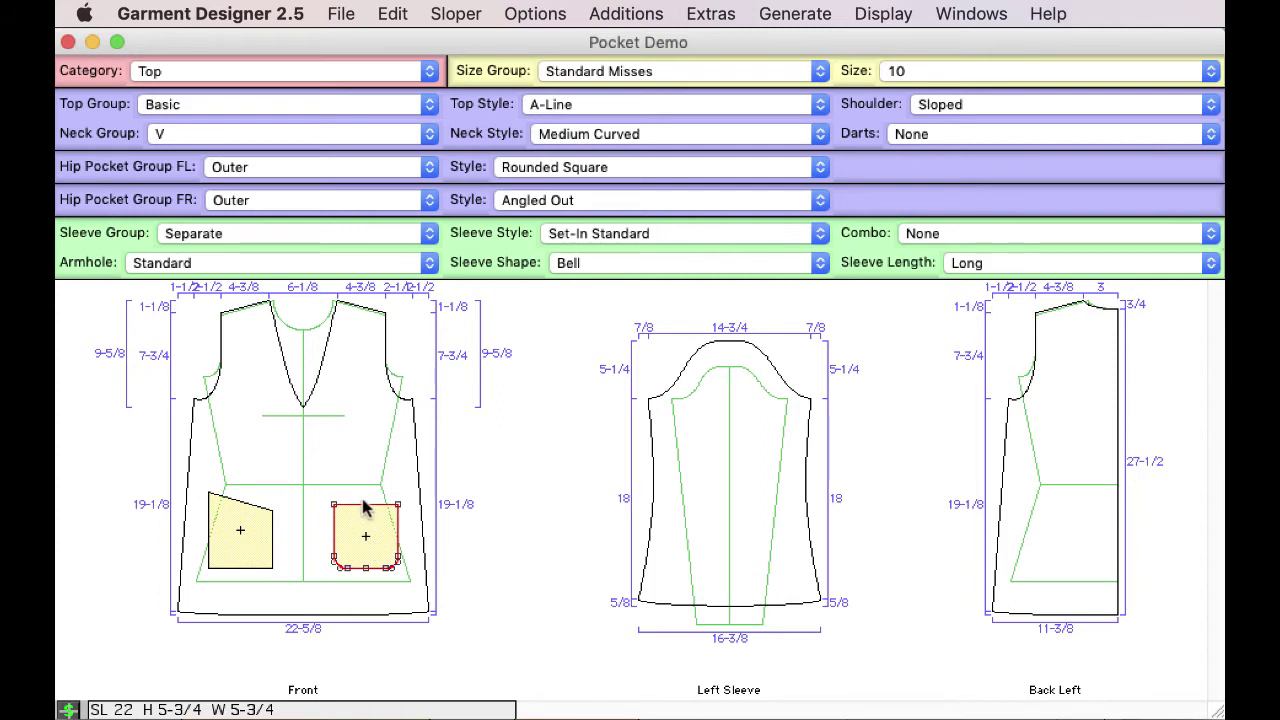
left_click_drag(366, 507, 364, 535)
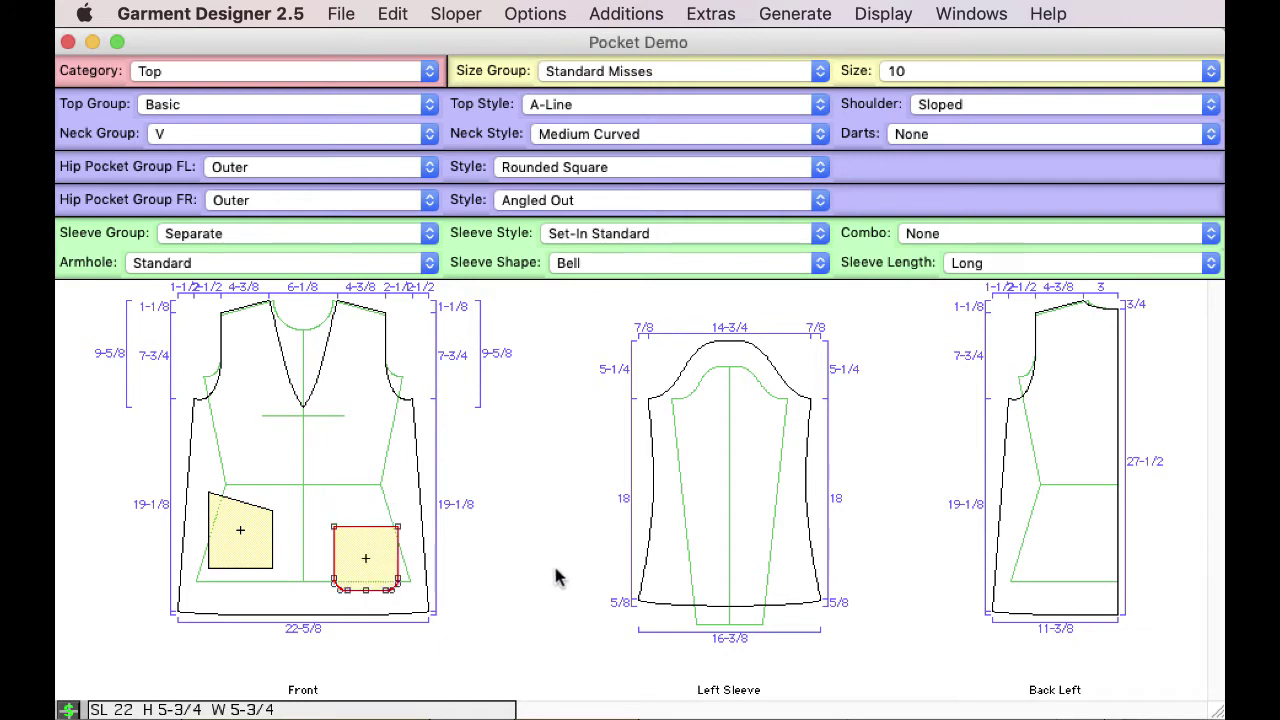
left_click(250, 535)
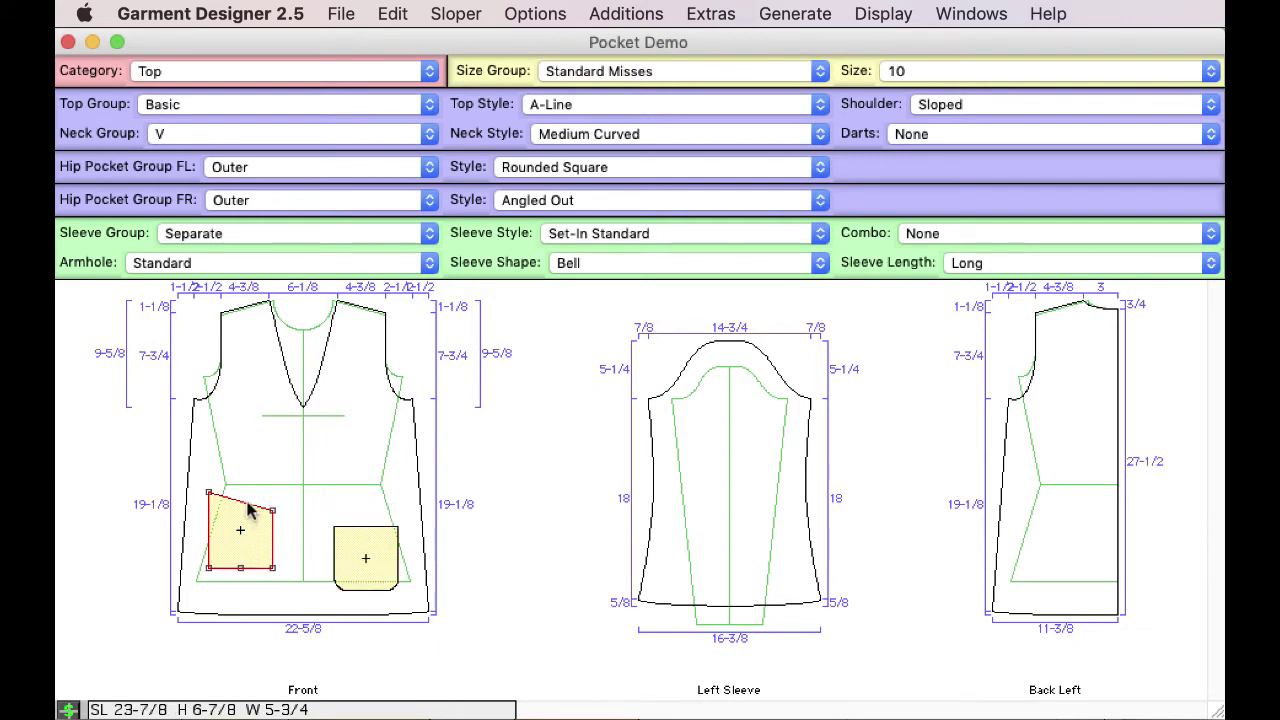
left_click_drag(250, 510, 226, 526)
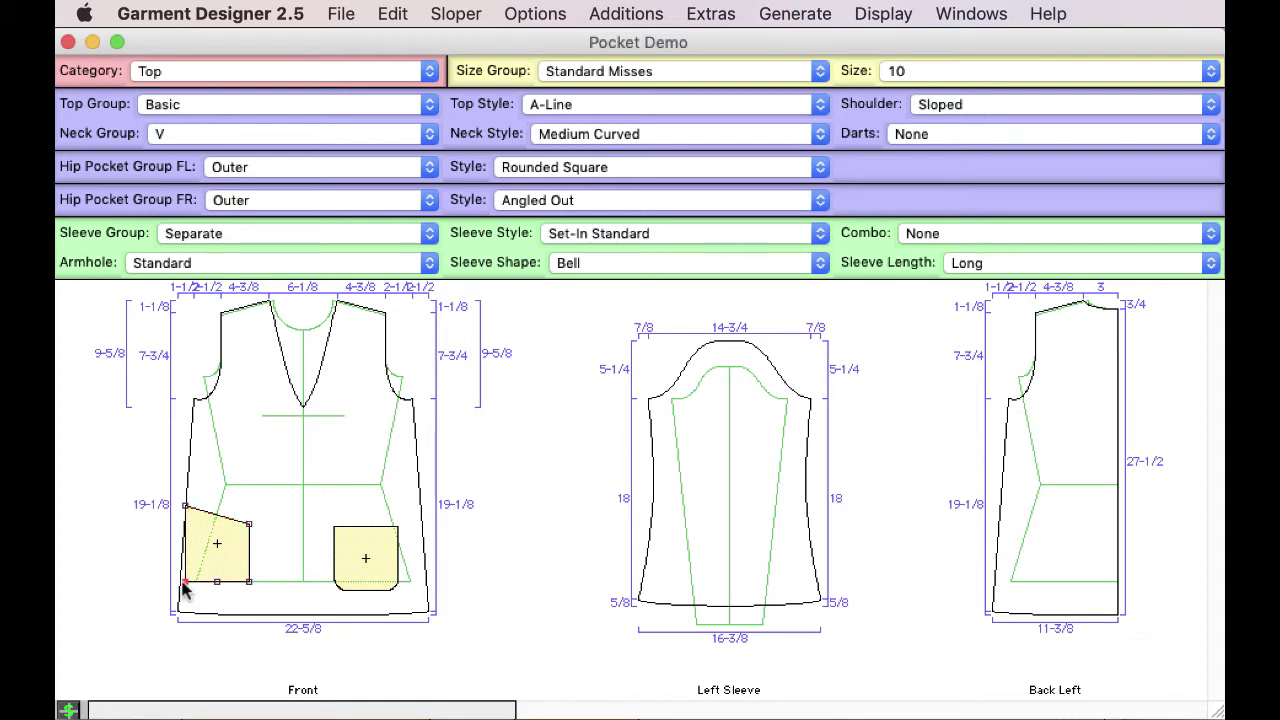
left_click_drag(183, 583, 182, 582)
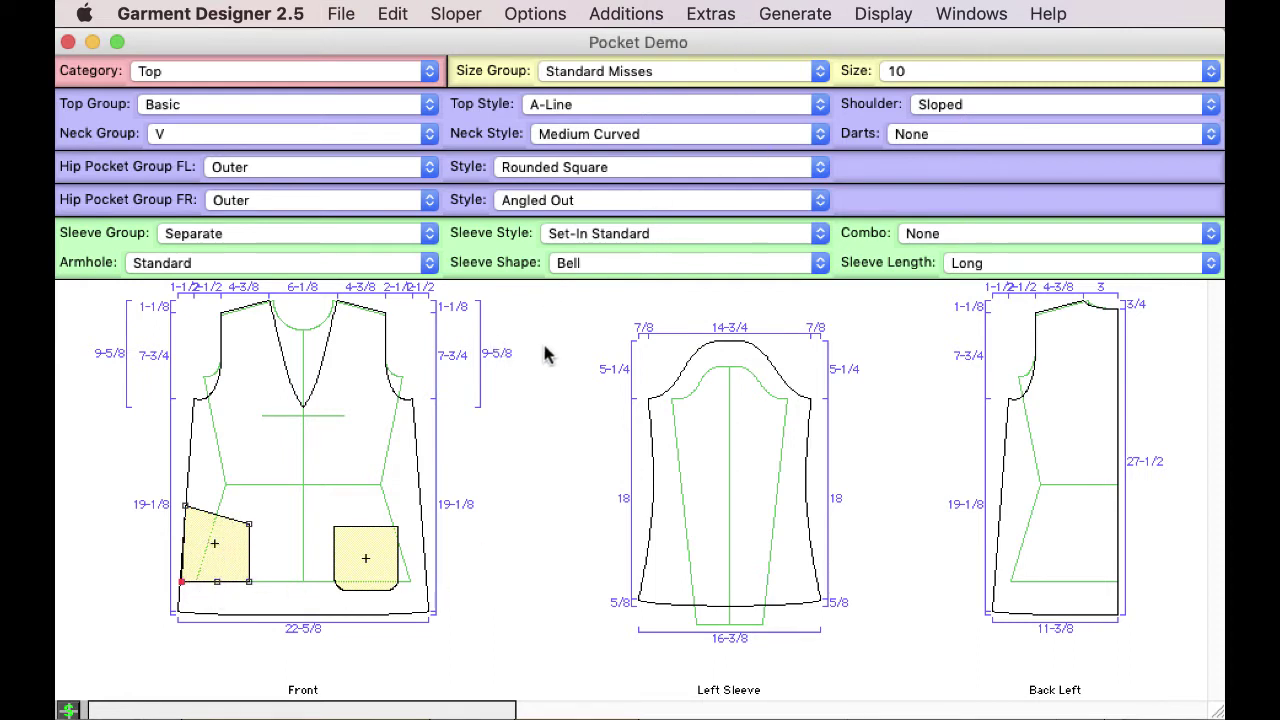
Step: Separate the pattern pieces and drag the pocket top edges up to 6-3/8 tall
left_click(700, 14)
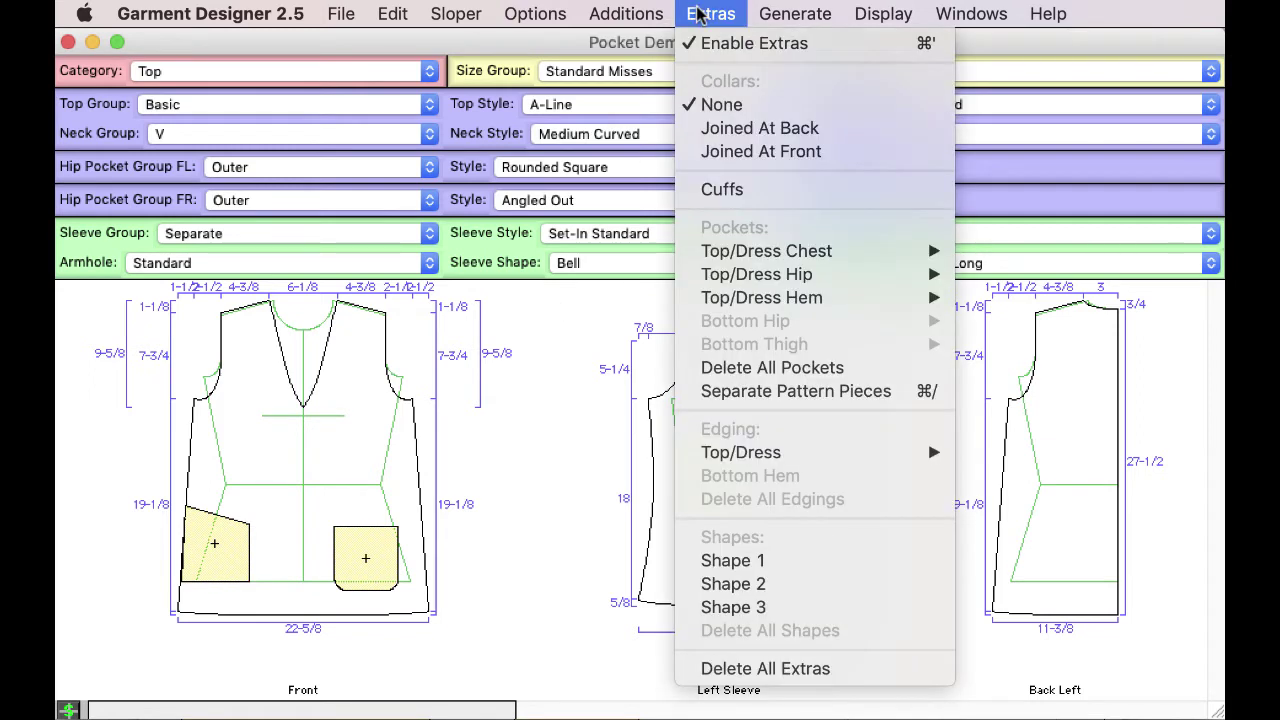
left_click(712, 392)
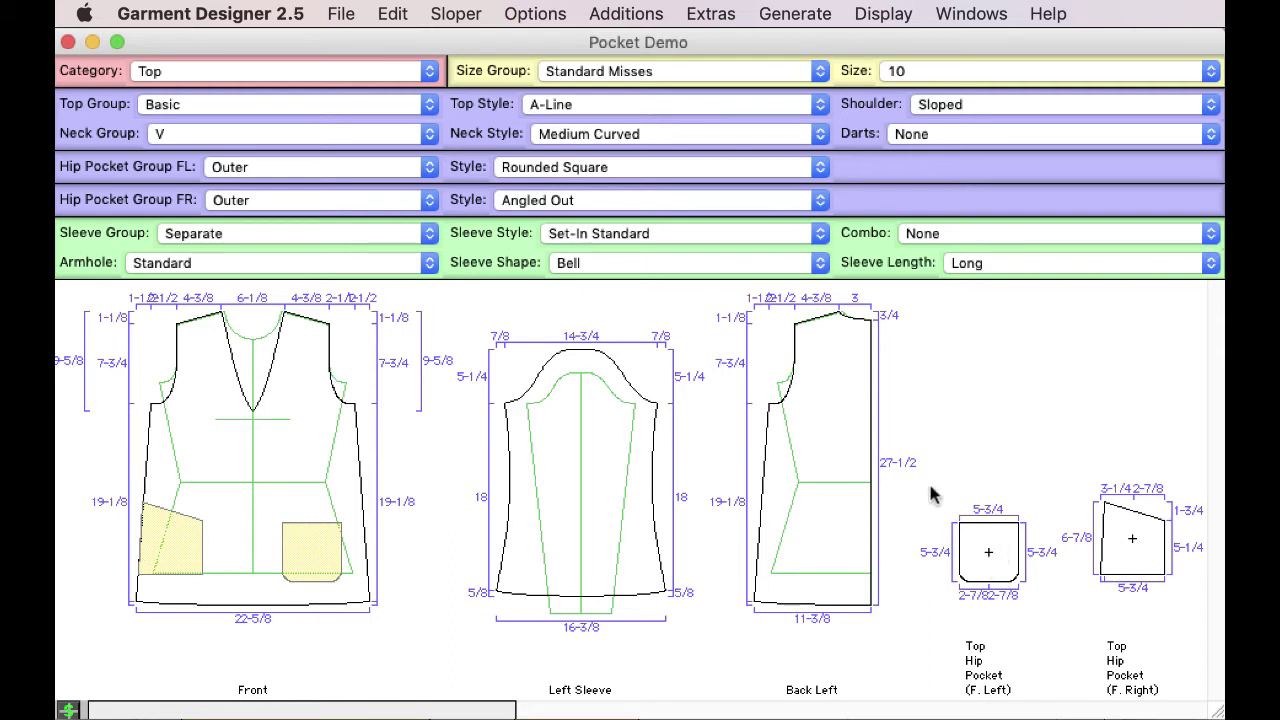
left_click_drag(930, 490, 1005, 537)
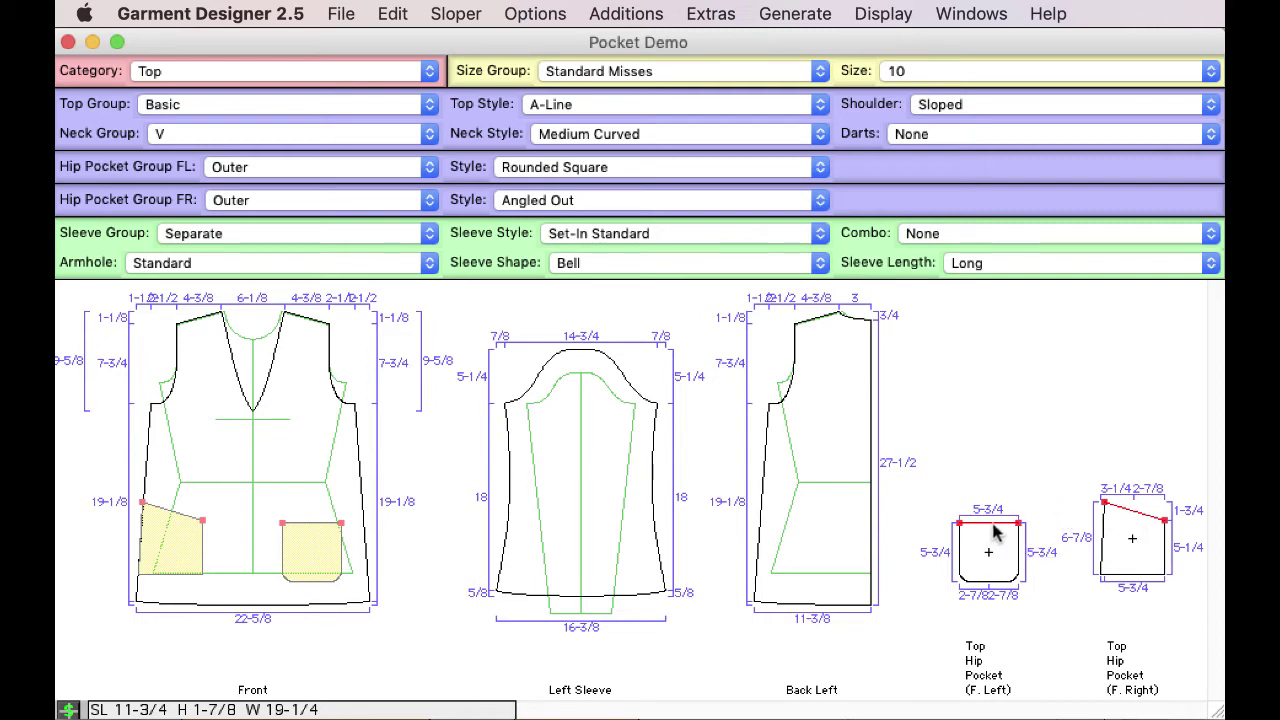
left_click_drag(988, 530, 983, 528)
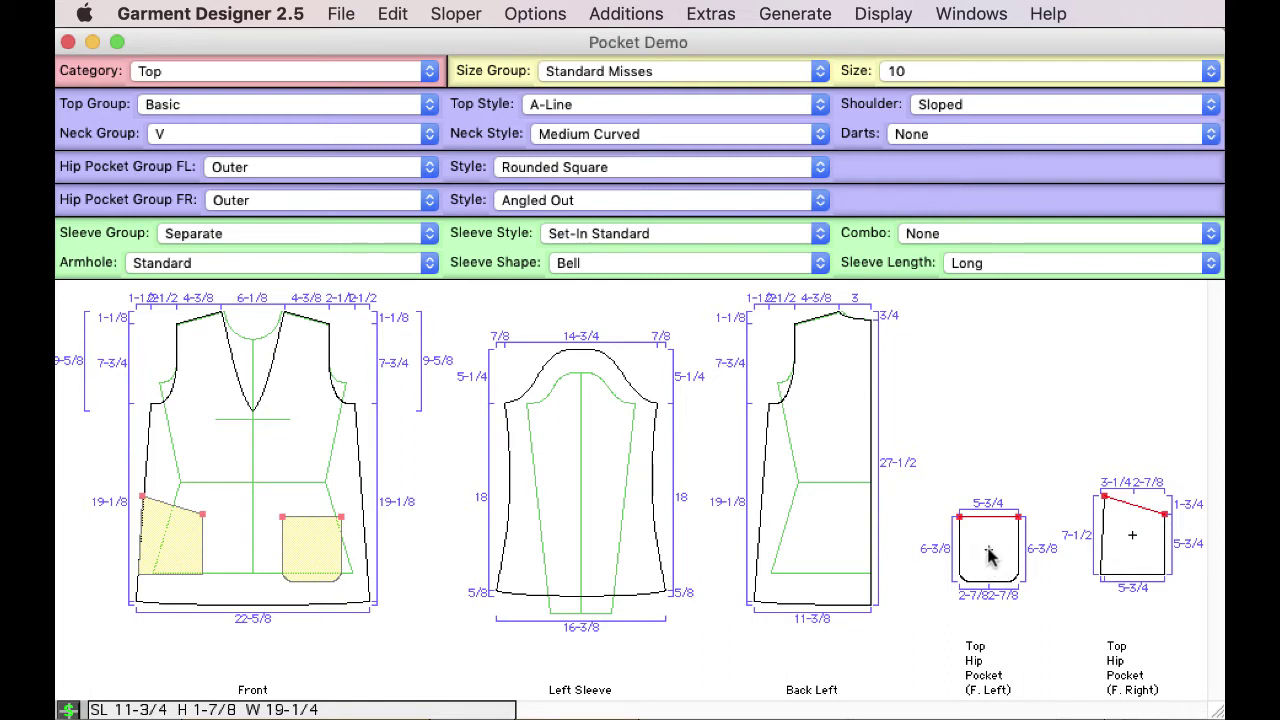
left_click(710, 14)
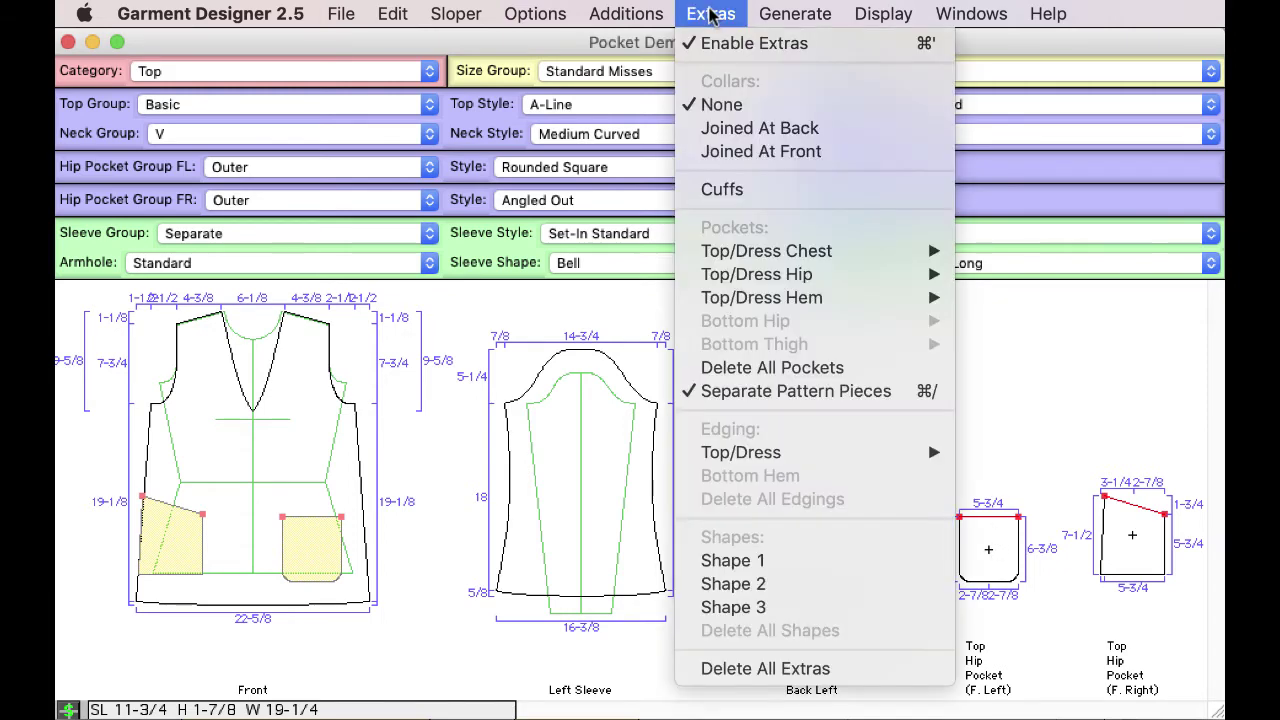
left_click(740, 391)
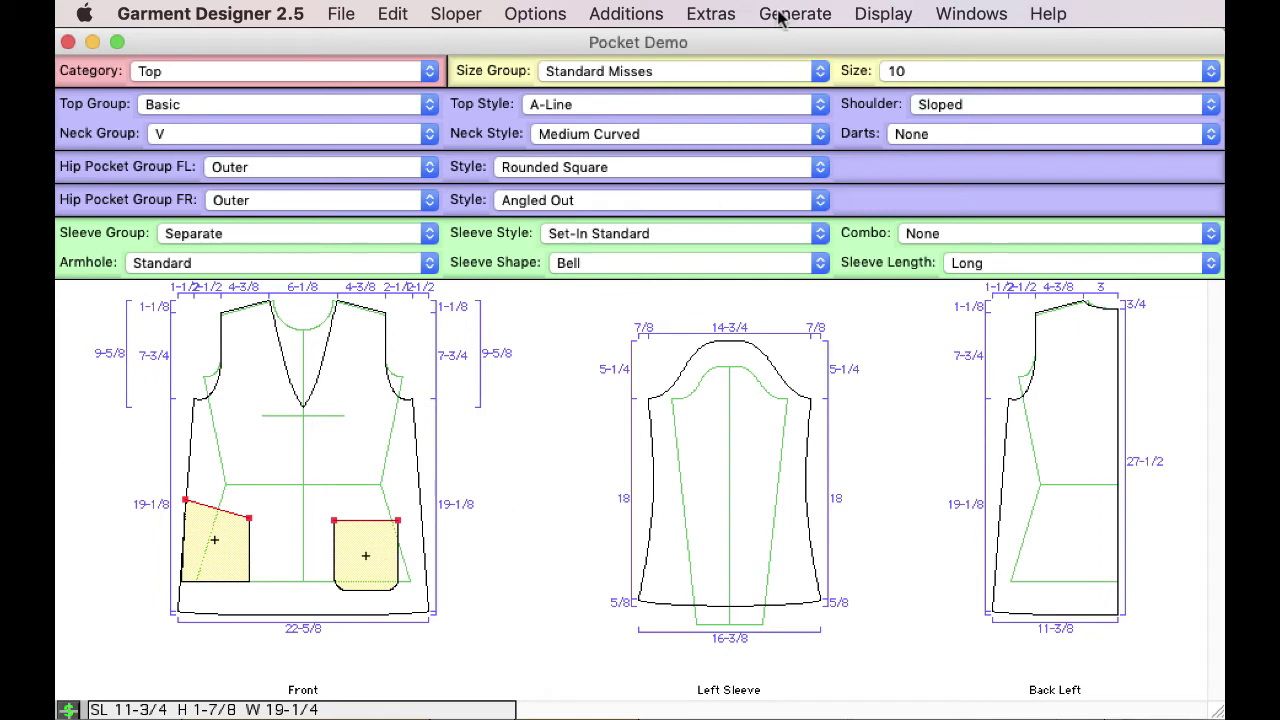
left_click(712, 14)
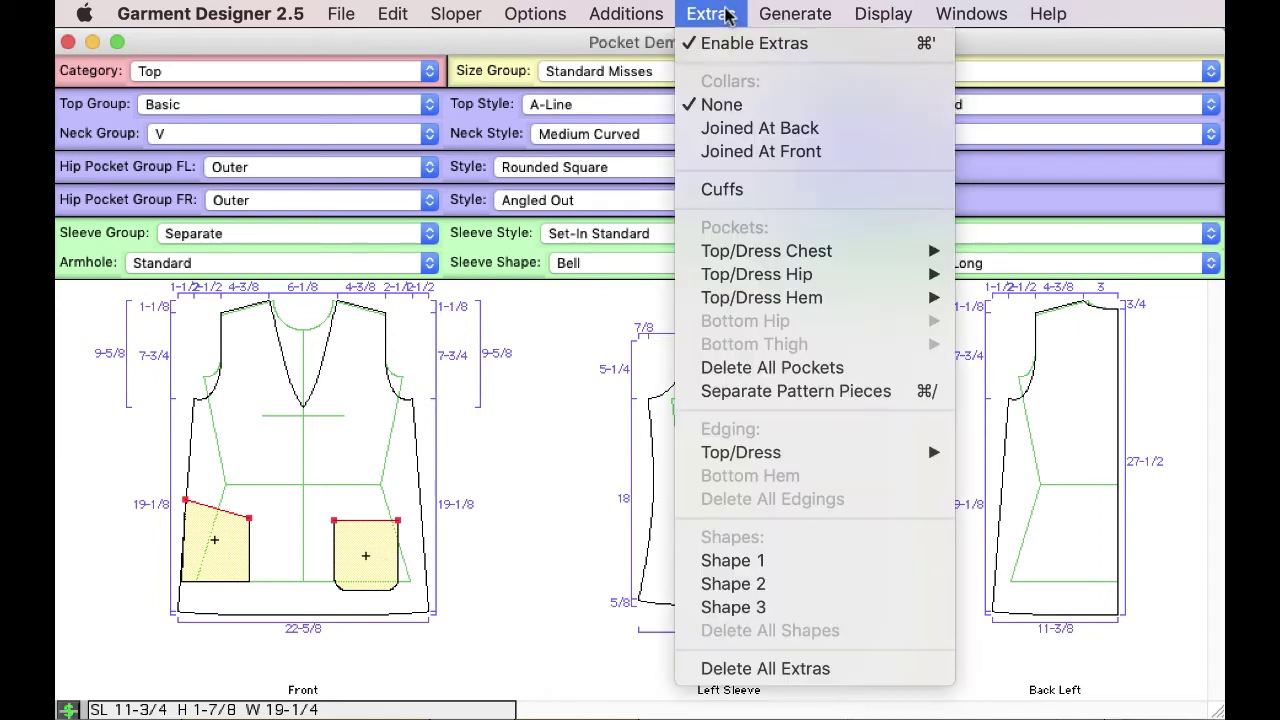
left_click(785, 393)
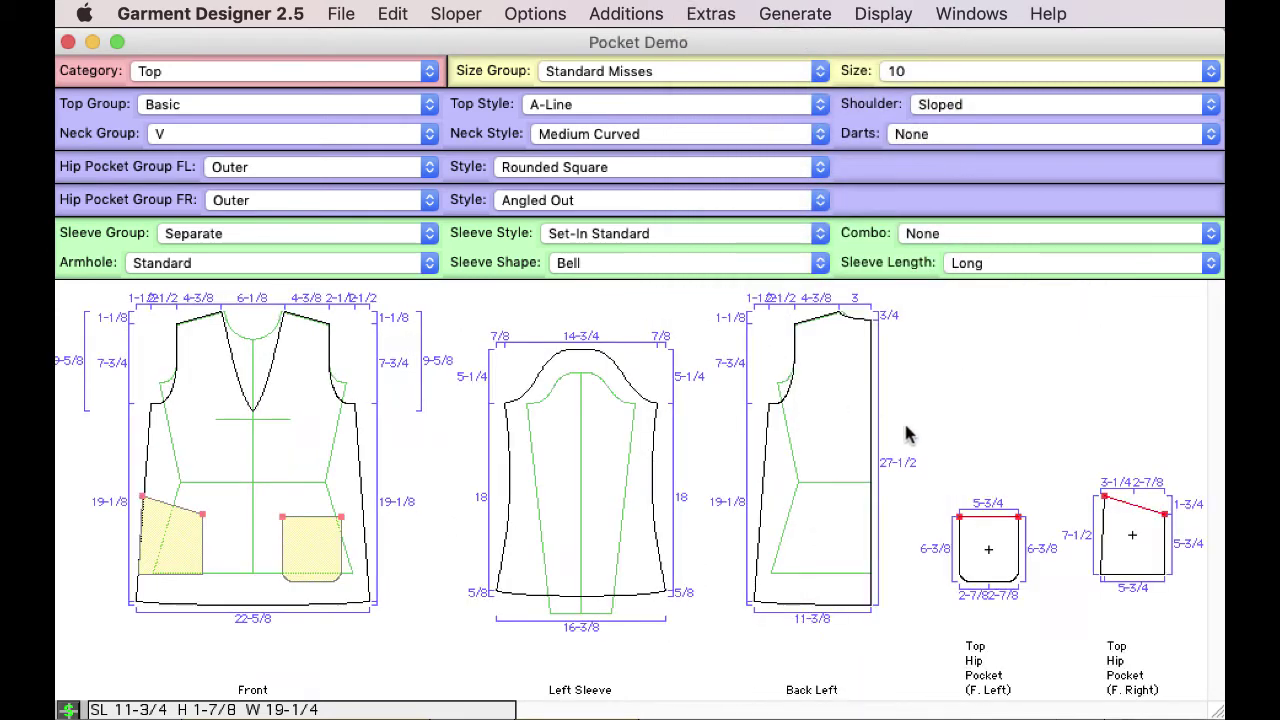
Step: Add a hem of width 1 to the selected pocket top edges
left_click(988, 518)
left_click(615, 18)
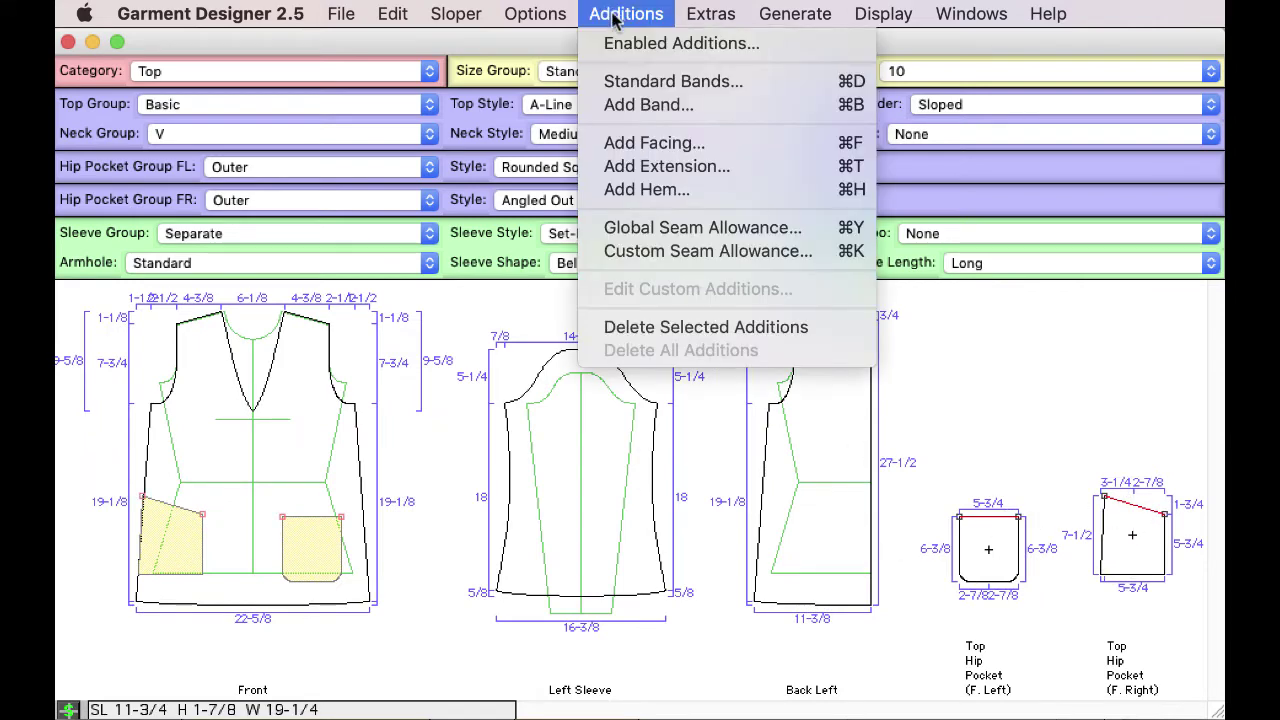
left_click(622, 189)
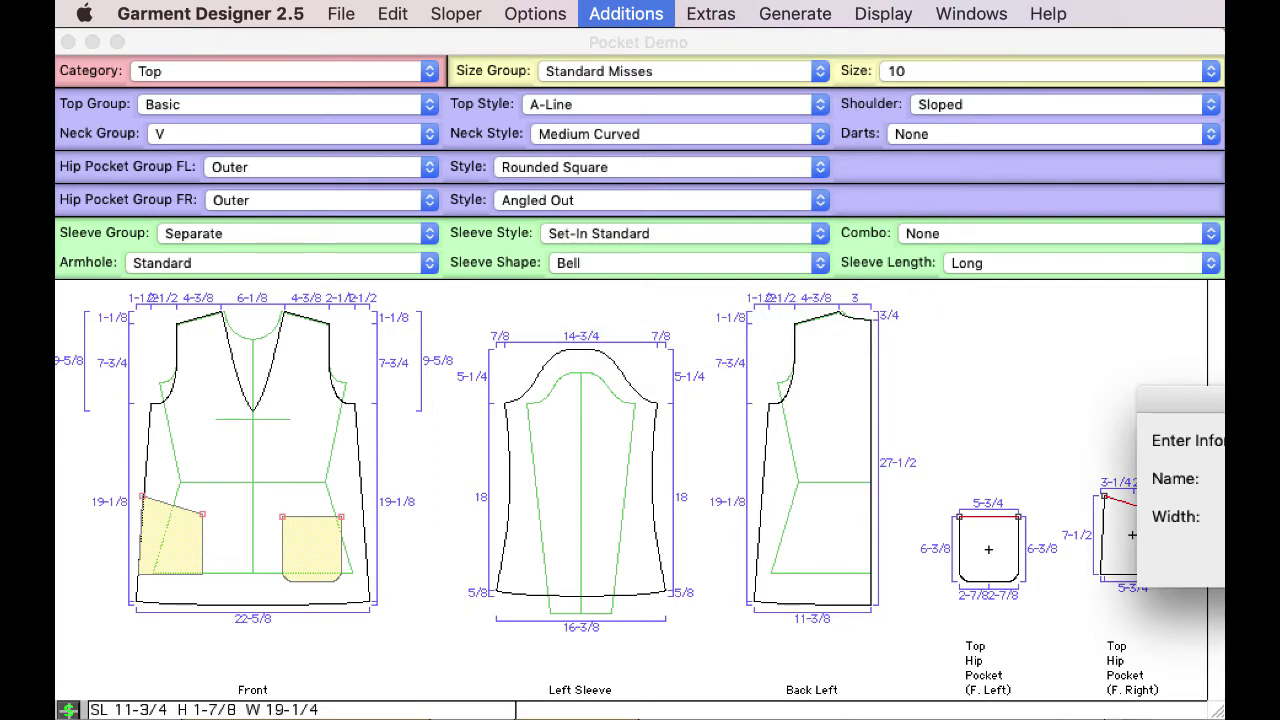
left_click_drag(876, 296, 842, 304)
key("Tab")
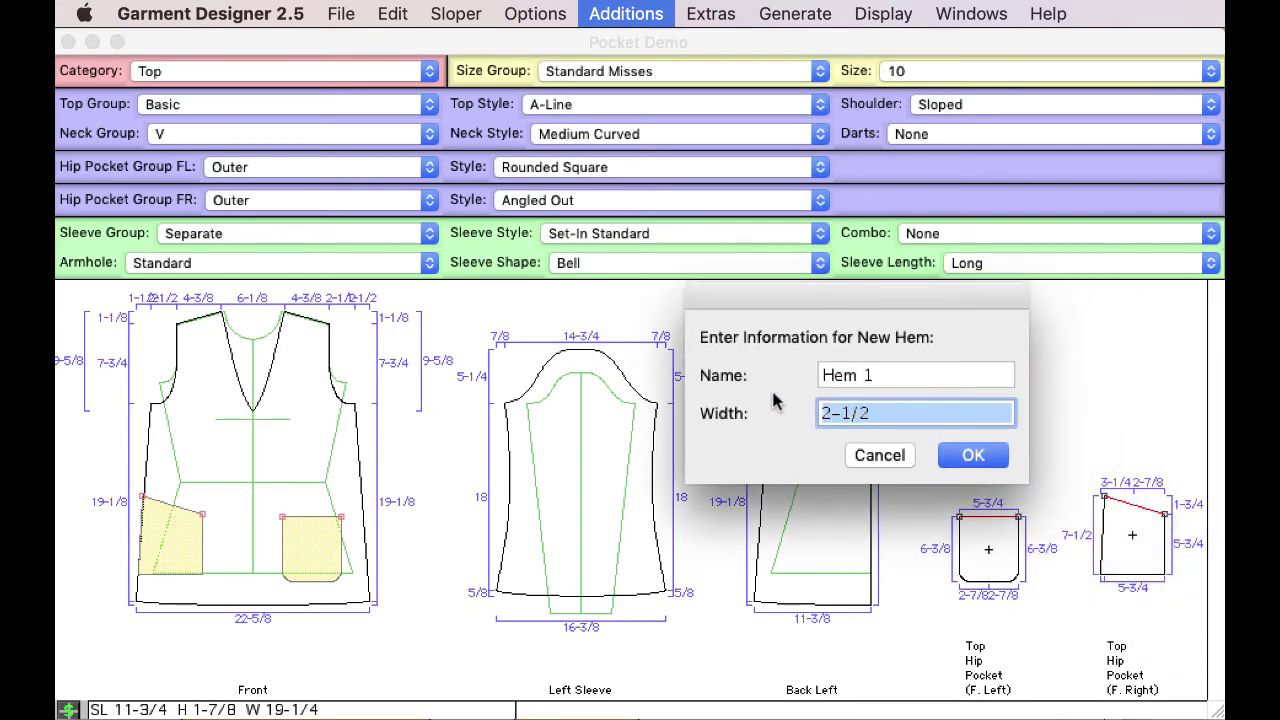
type("1")
left_click(978, 458)
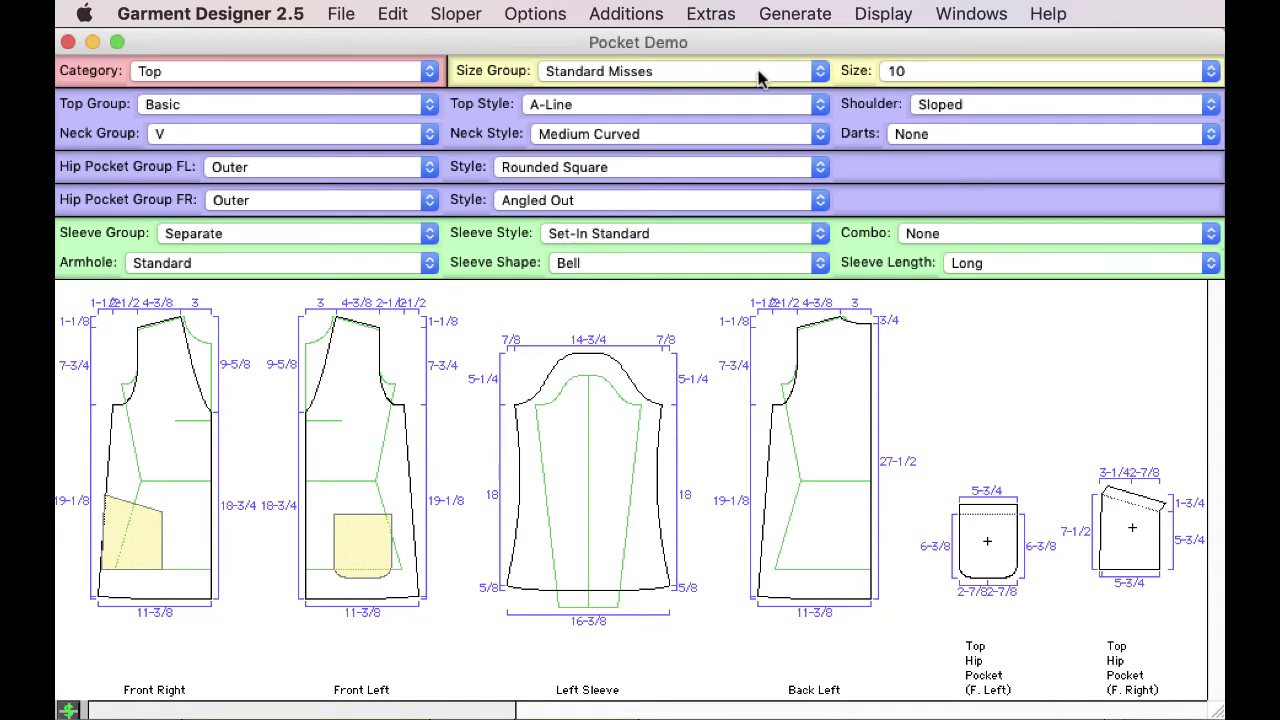
Step: Delete all additions and return the front hip pockets to one shared style
left_click(630, 14)
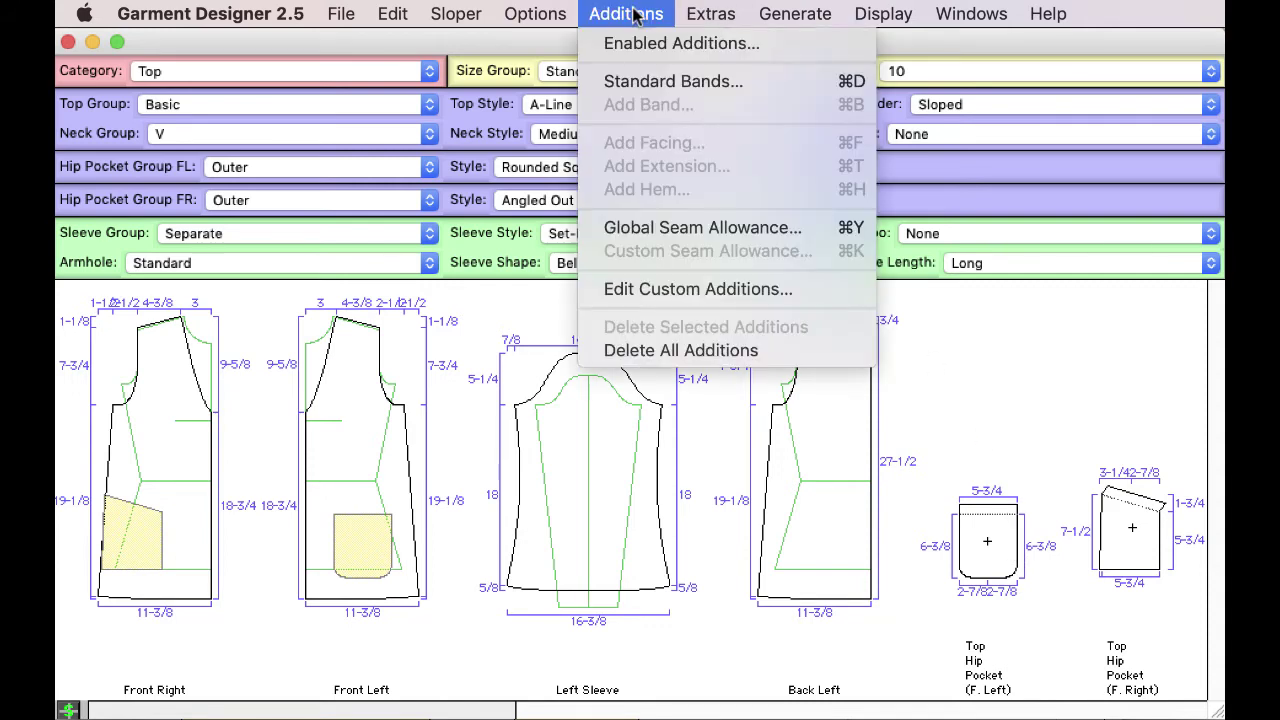
left_click(706, 350)
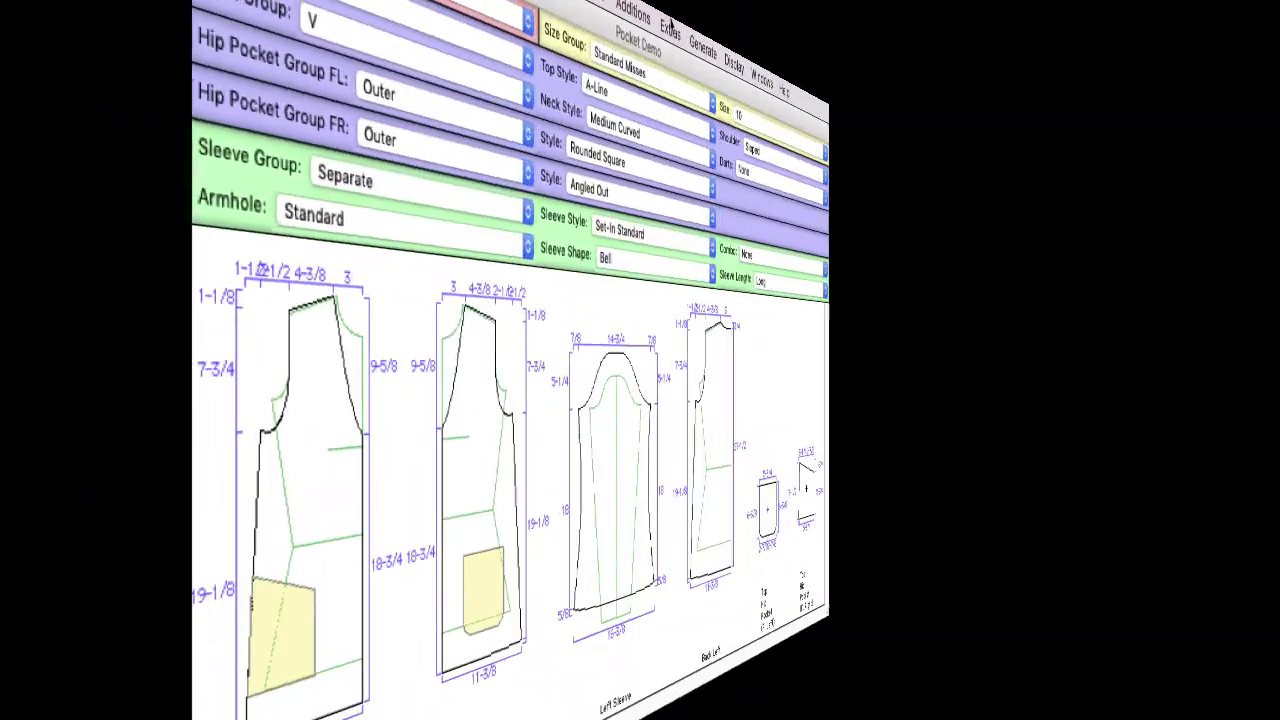
left_click(711, 14)
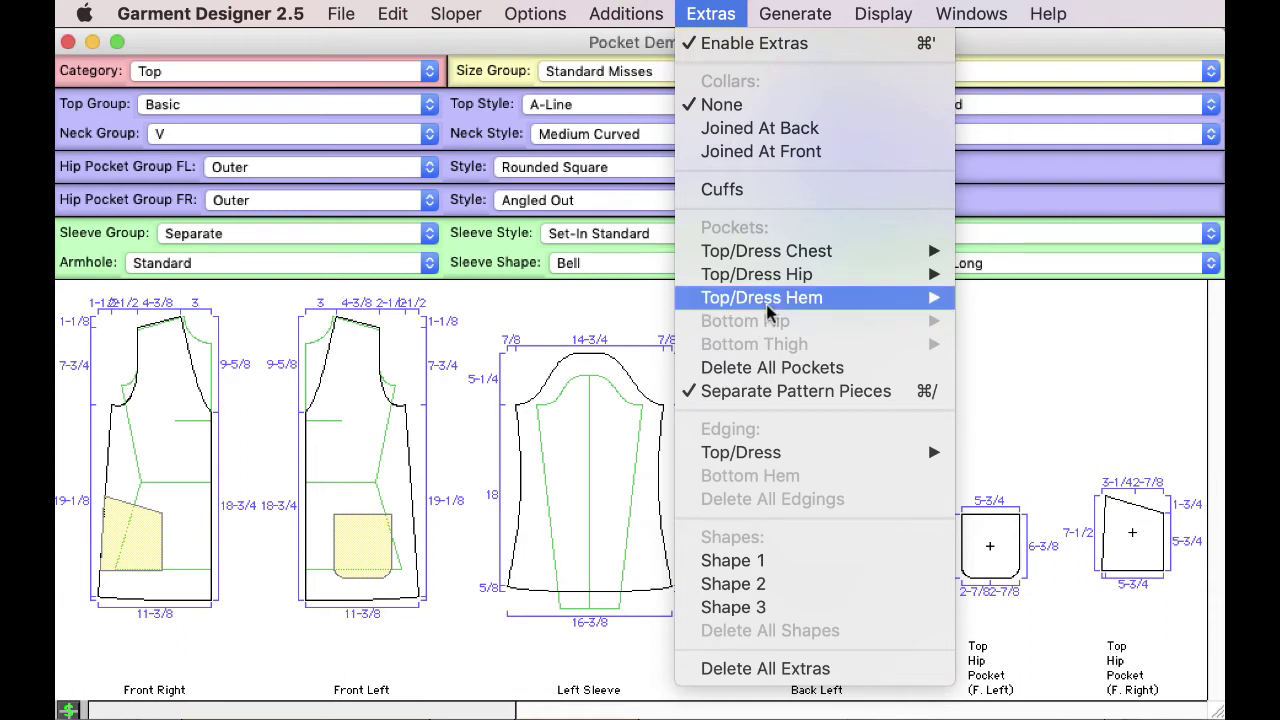
mouse_move(808, 280)
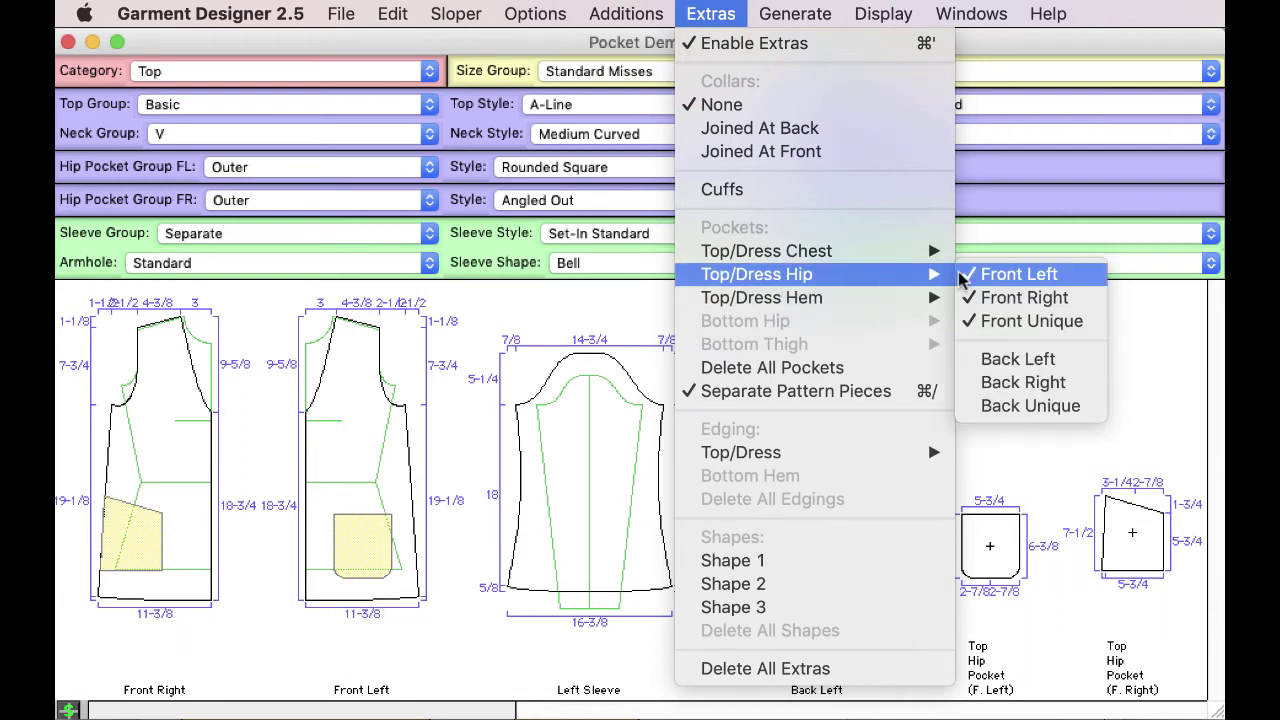
left_click(1025, 321)
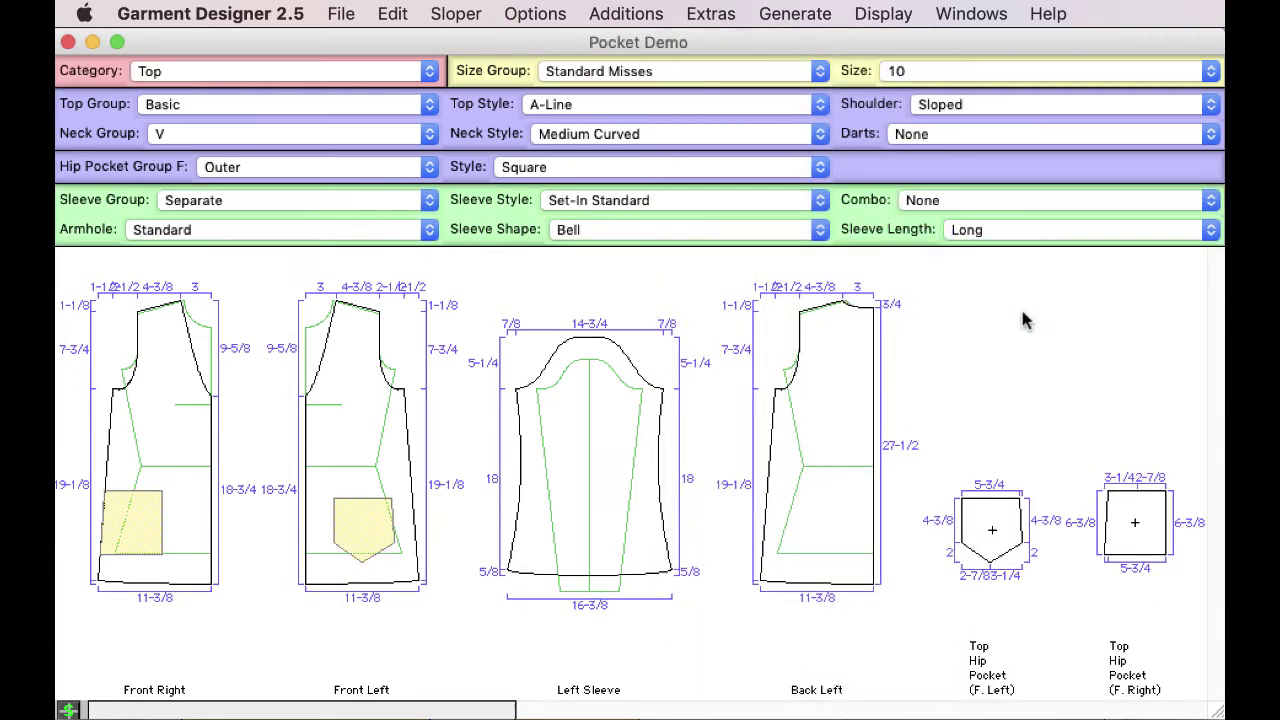
Step: Remove the front-right hip pocket, leaving only the Front Left pocket
left_click(660, 12)
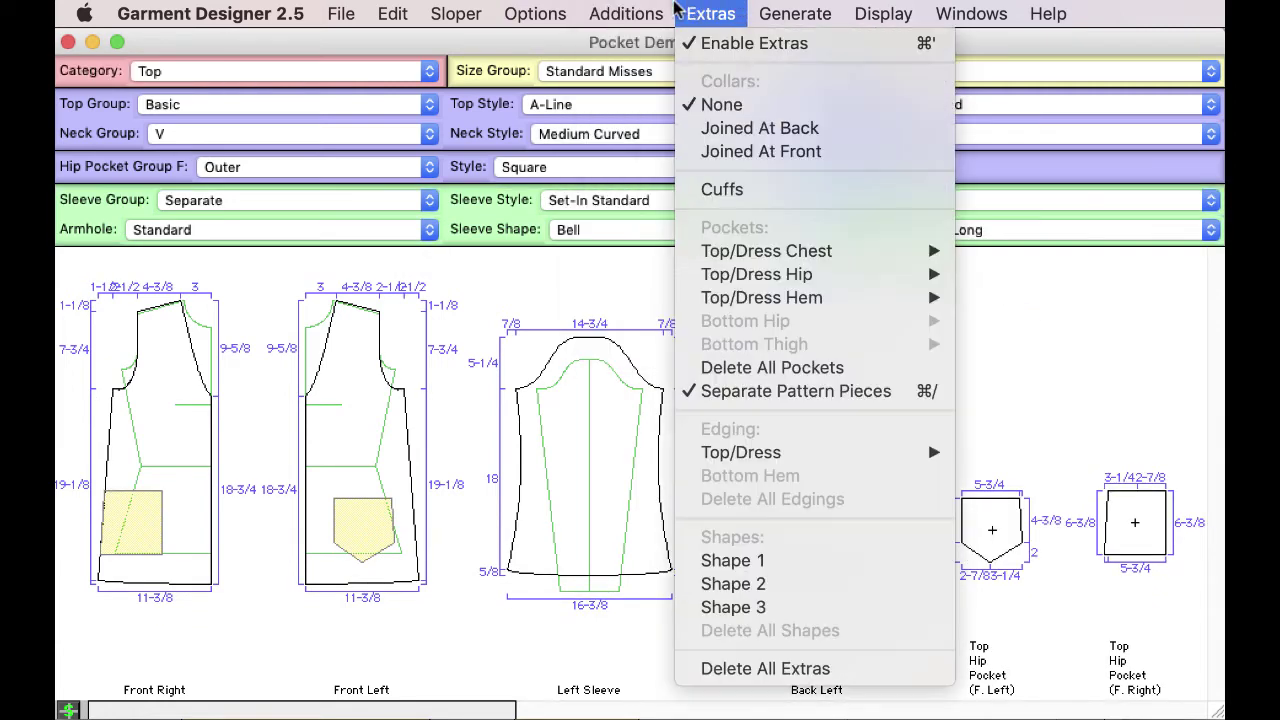
mouse_move(760, 274)
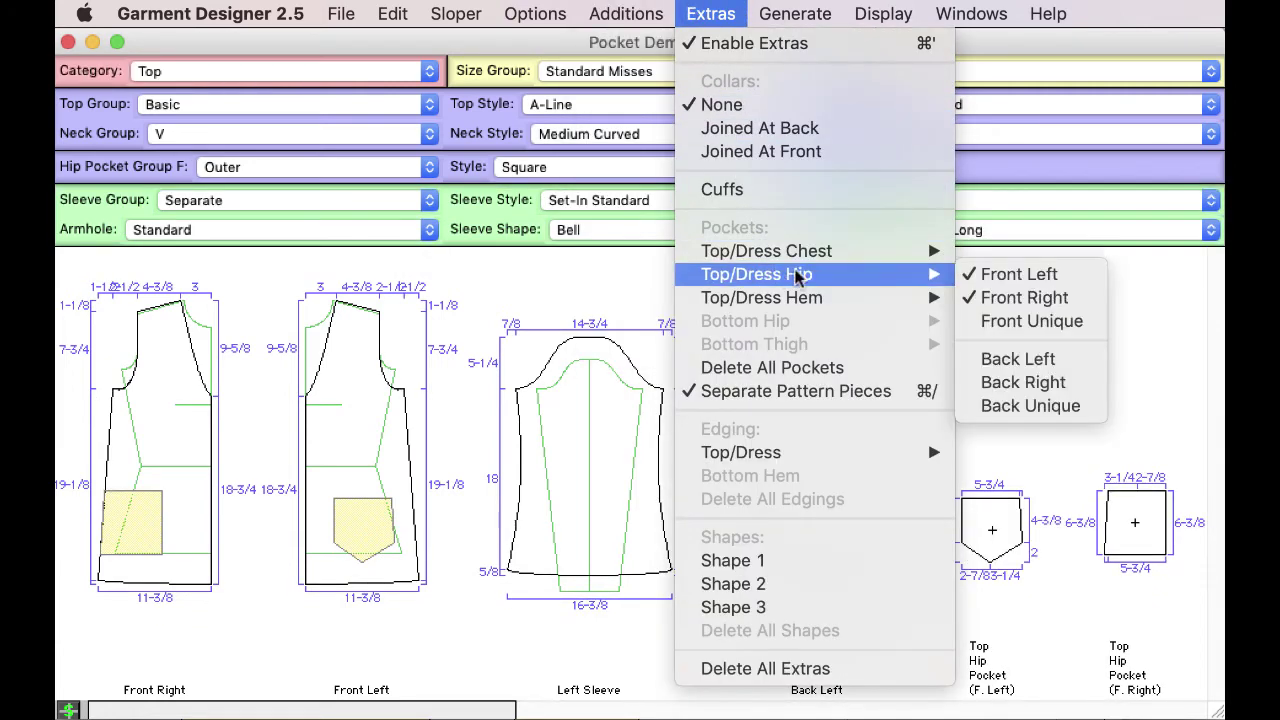
left_click(1025, 297)
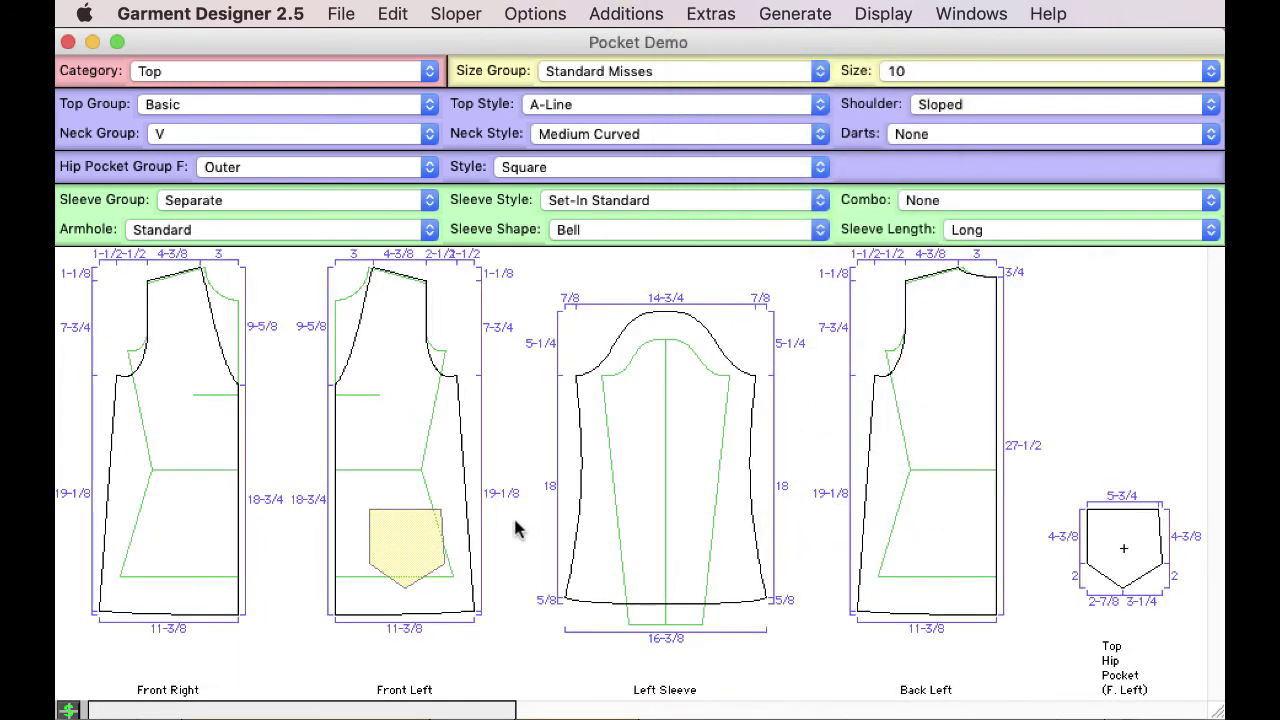
Step: Cycle the hip pocket type through Inner, Outer With Flap and Flap Only
left_click(290, 170)
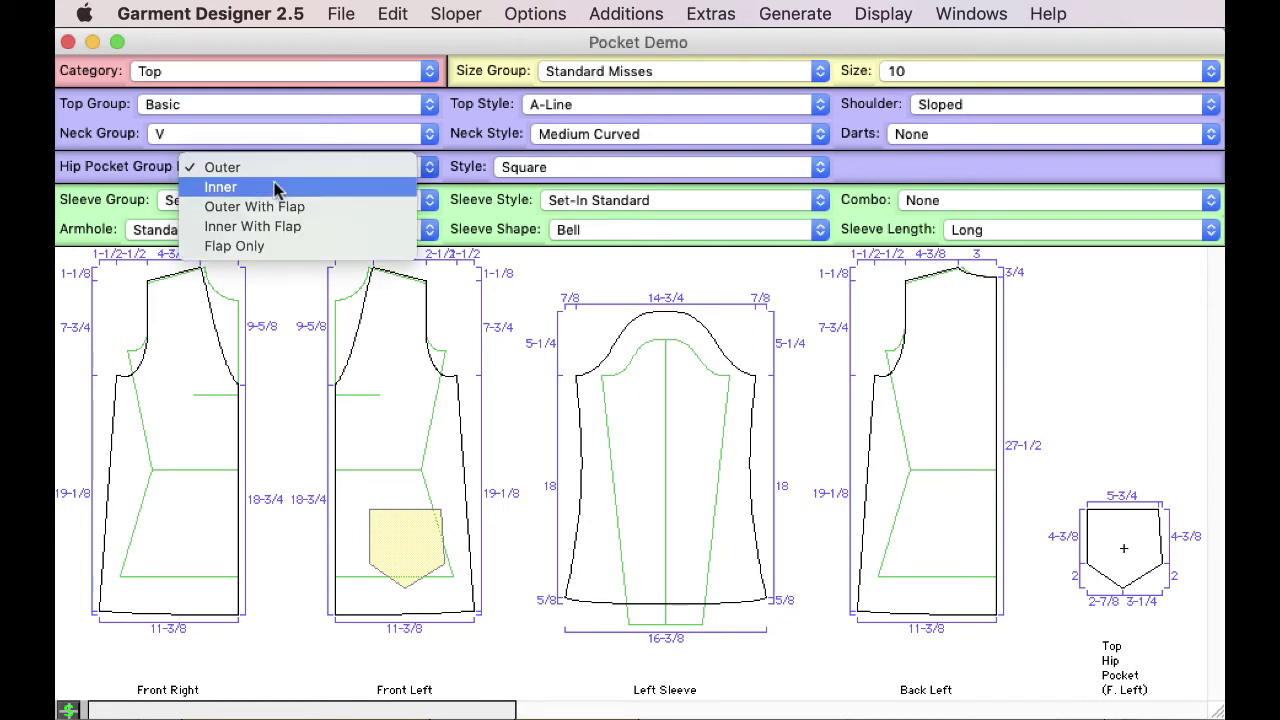
left_click(276, 190)
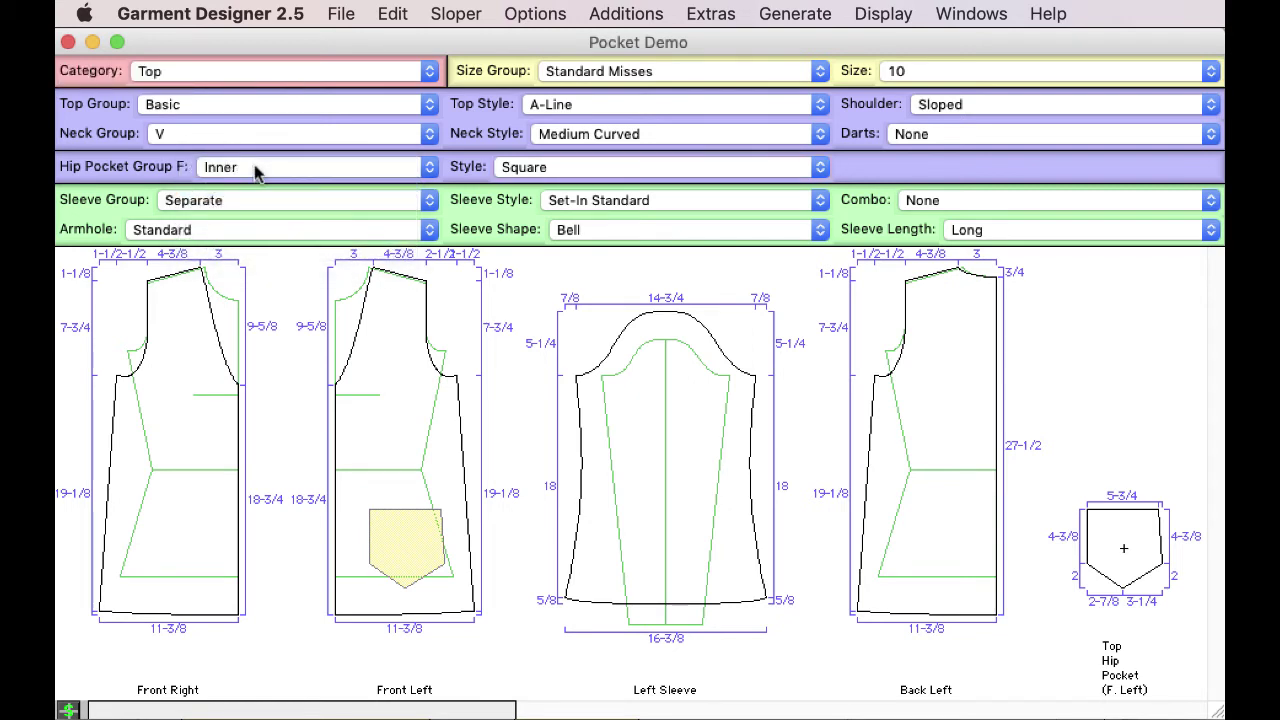
left_click(258, 171)
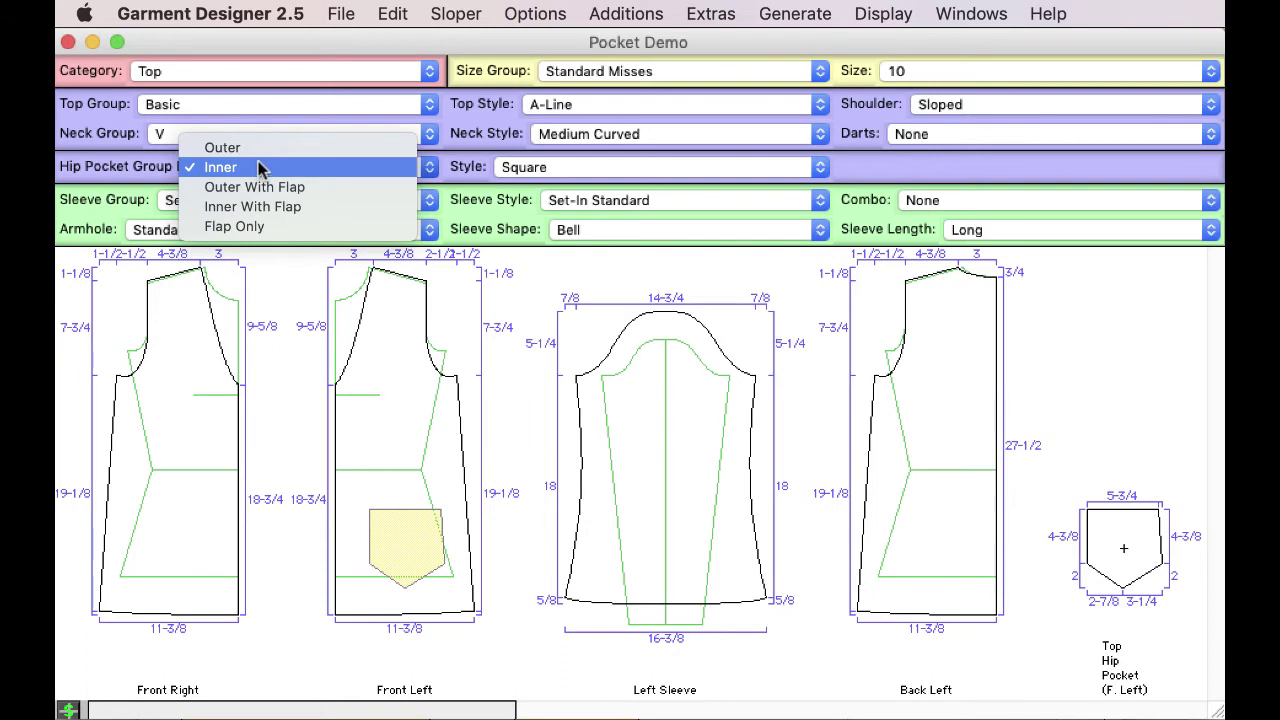
left_click(256, 187)
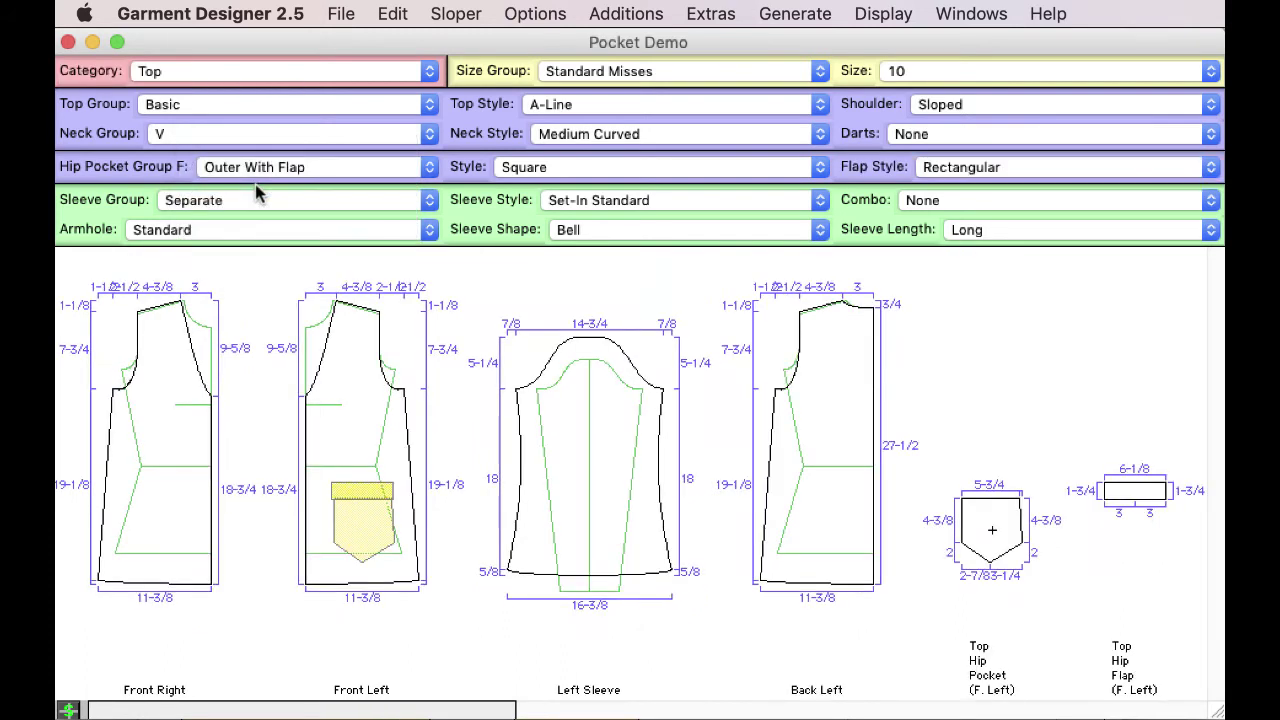
left_click(268, 170)
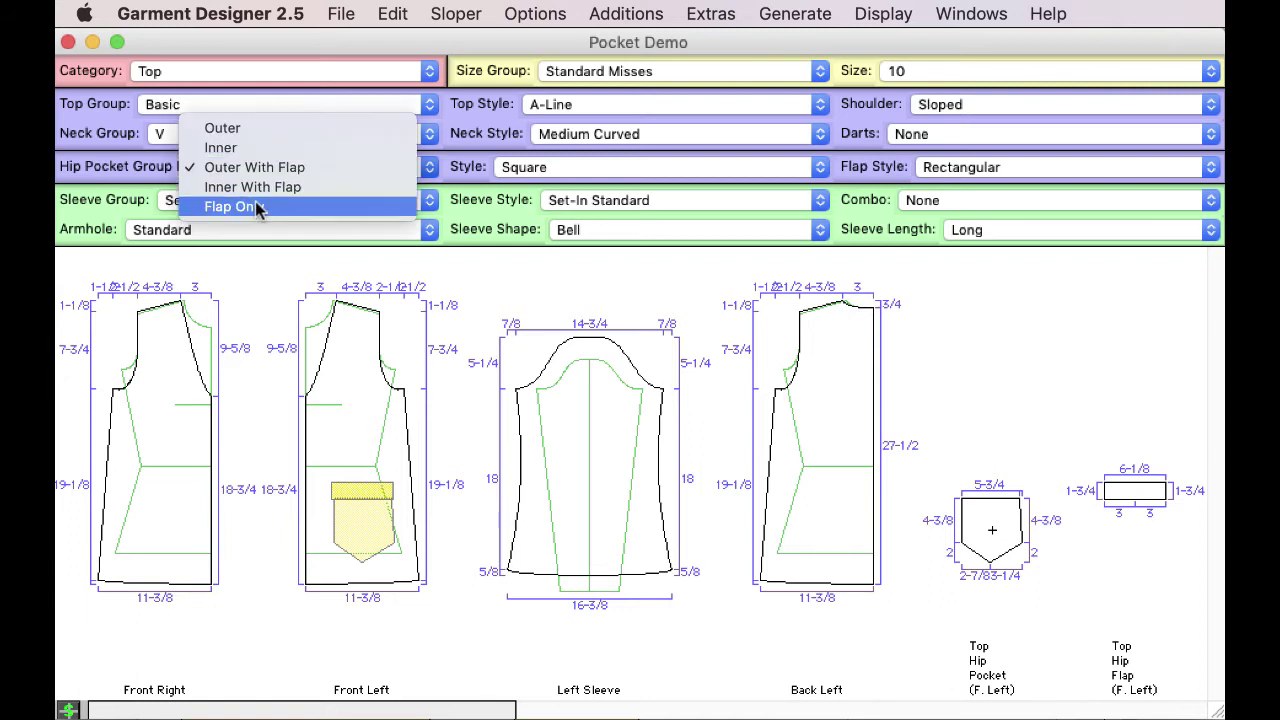
left_click(258, 207)
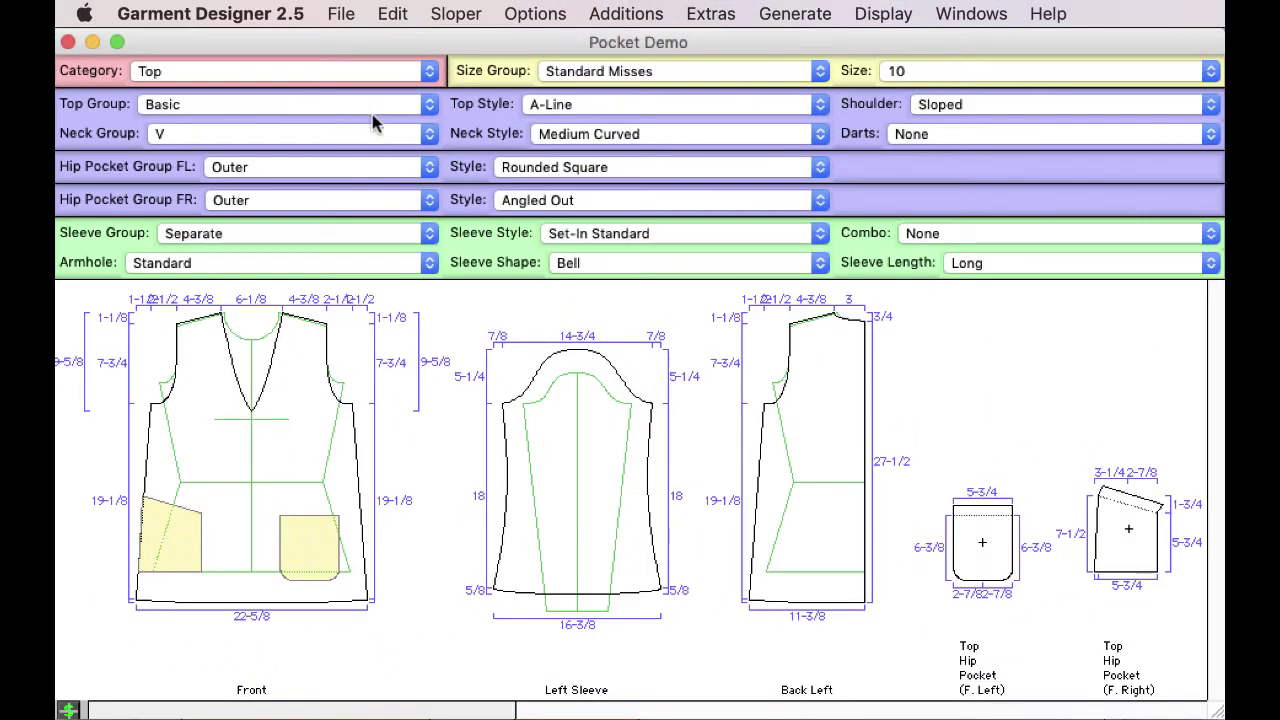
Step: Change the Category to Bottom pants and bring up the Extras > Bottom Hip choices
left_click(212, 77)
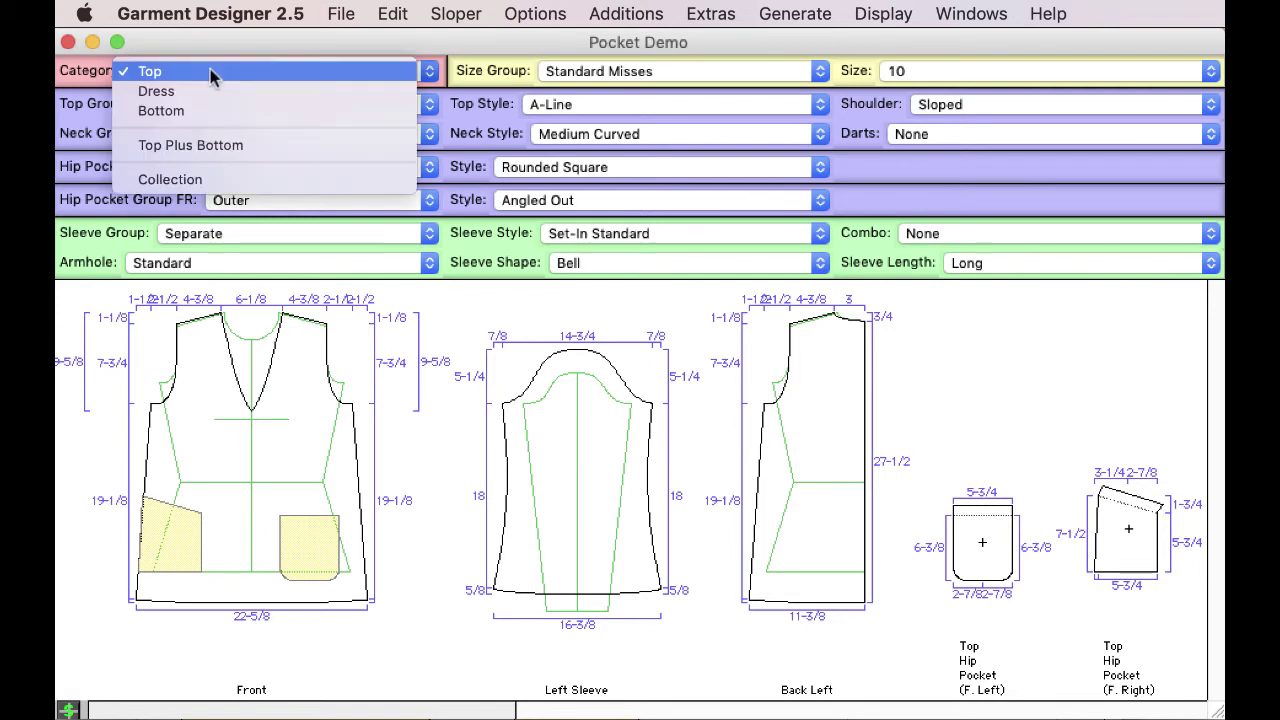
left_click(200, 111)
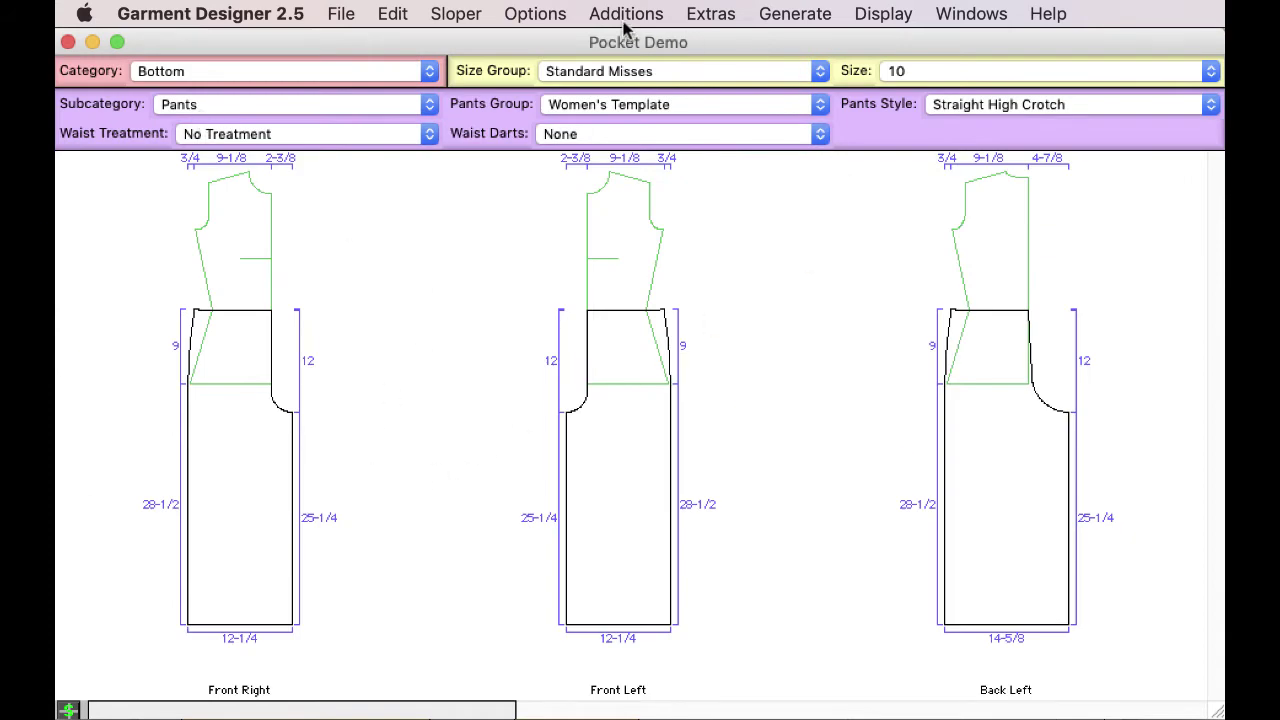
left_click(712, 15)
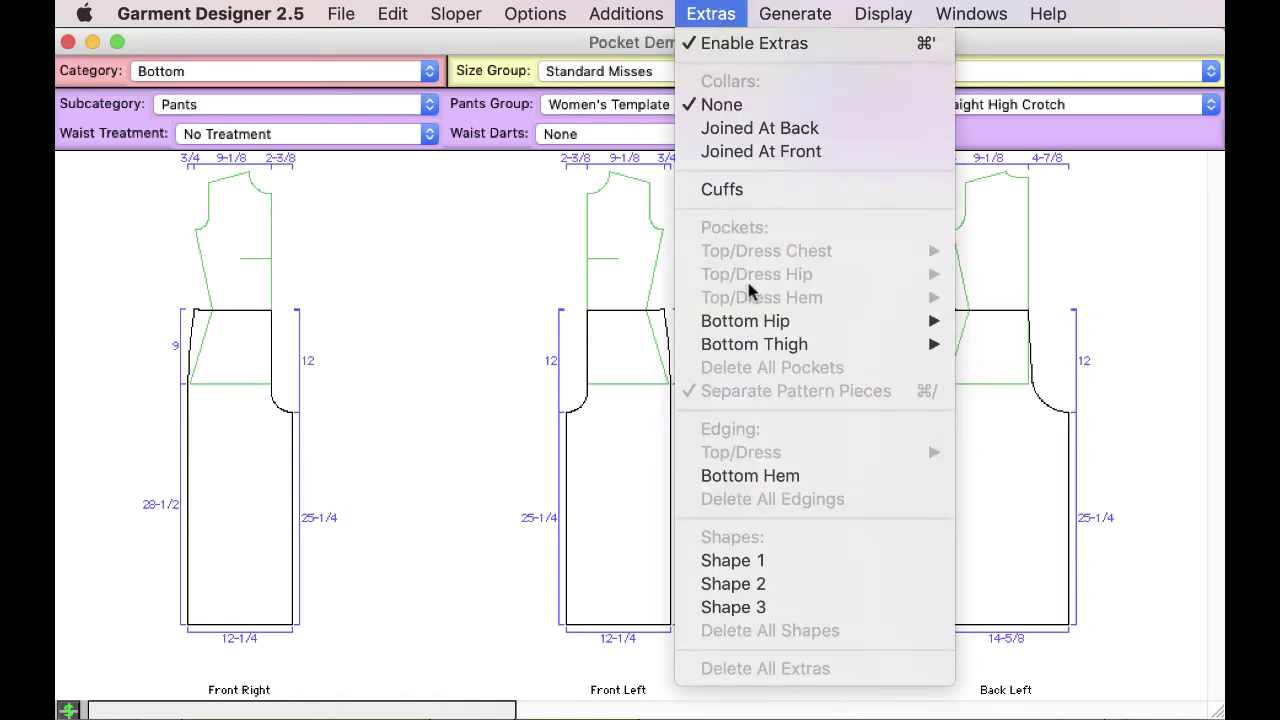
mouse_move(746, 326)
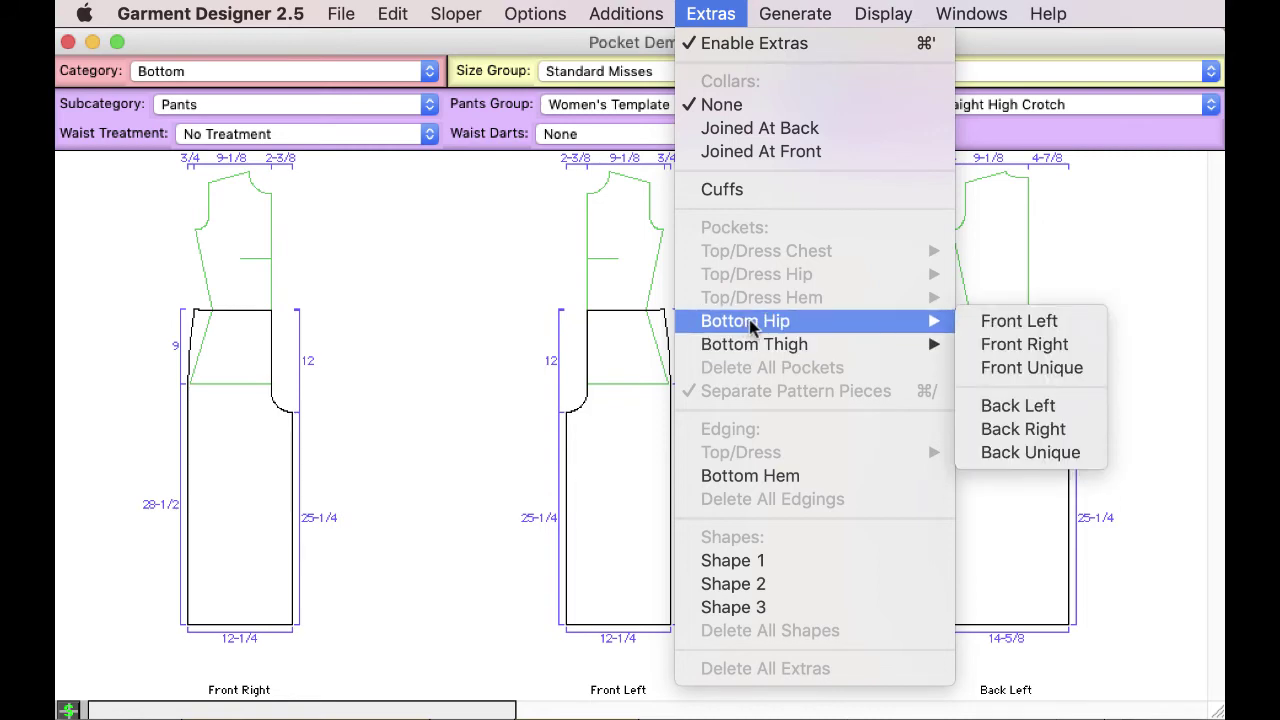
Step: Add a Specialty front-left pants pocket, trying Curved Skirt-Style and Jean Style, settling on Angled Trouser-Style
left_click(1022, 325)
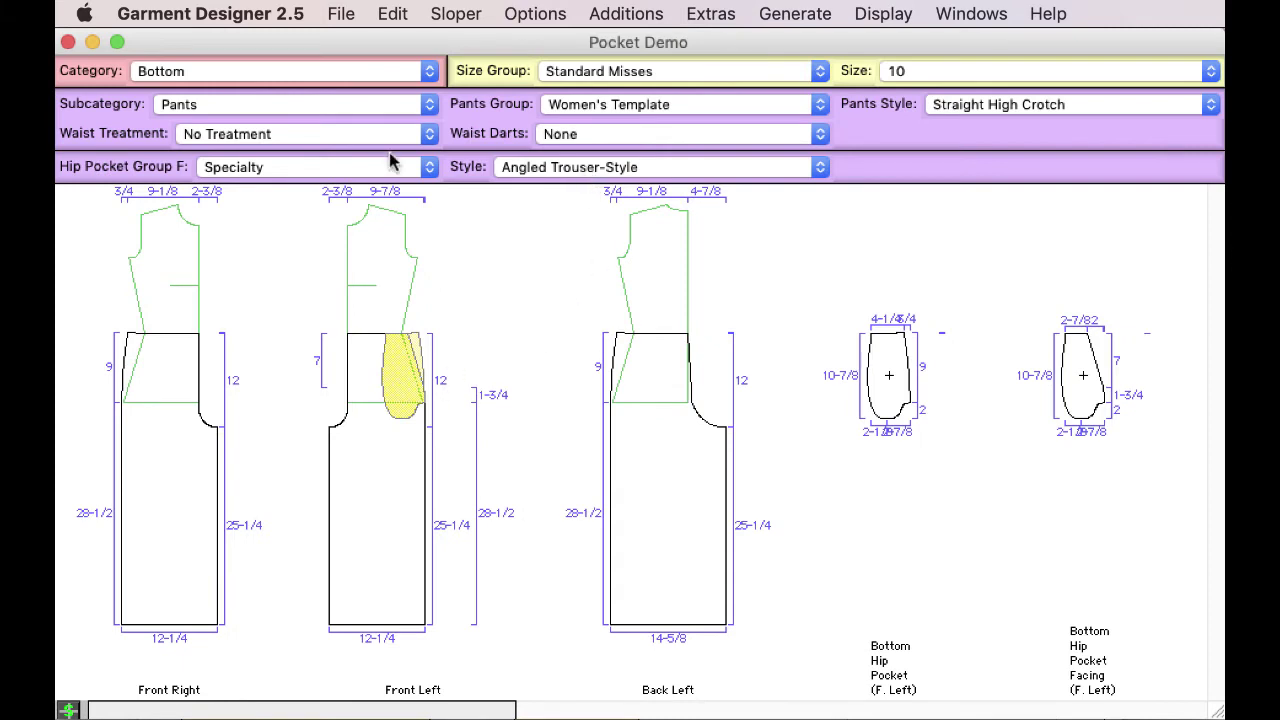
left_click(230, 167)
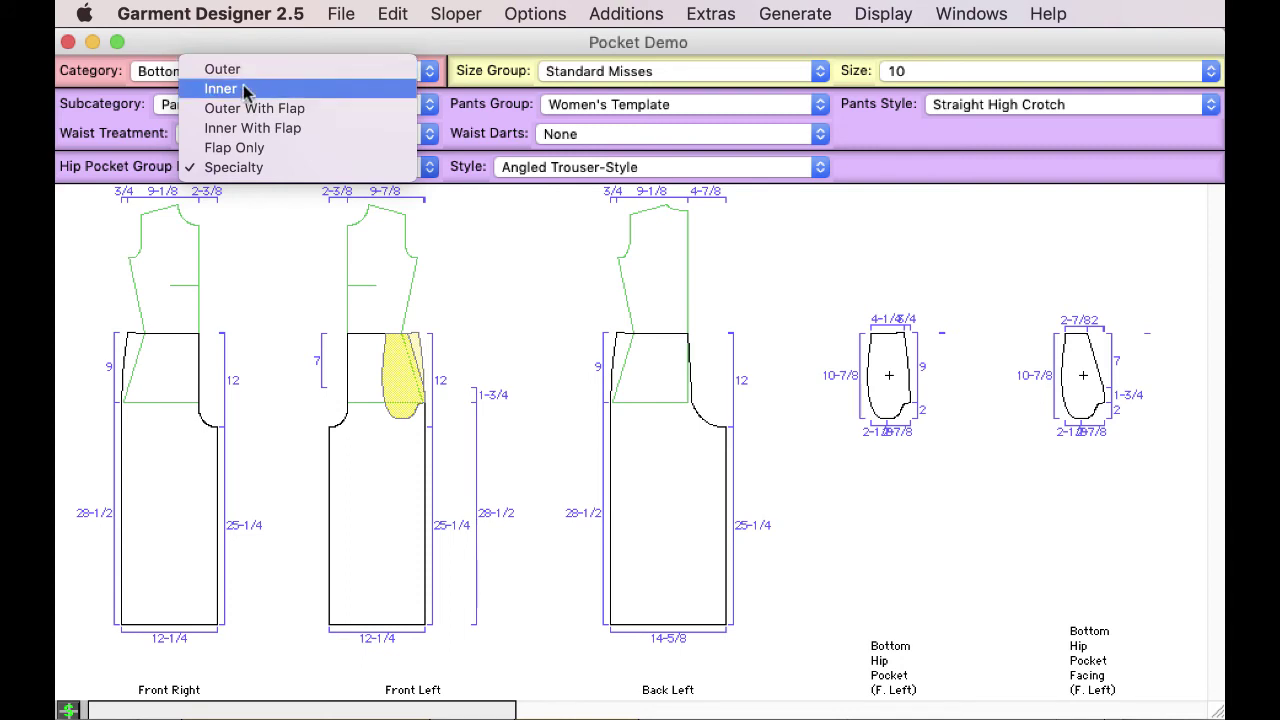
left_click(233, 167)
left_click(627, 167)
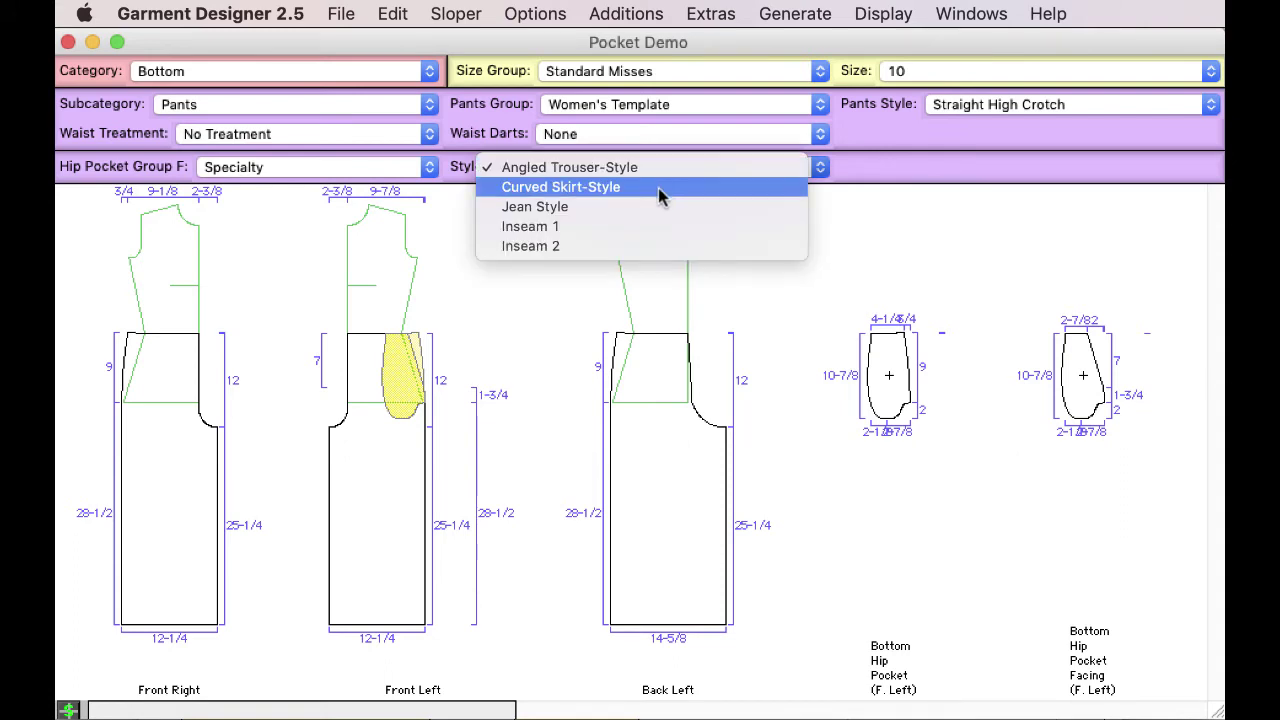
left_click(658, 188)
left_click(649, 169)
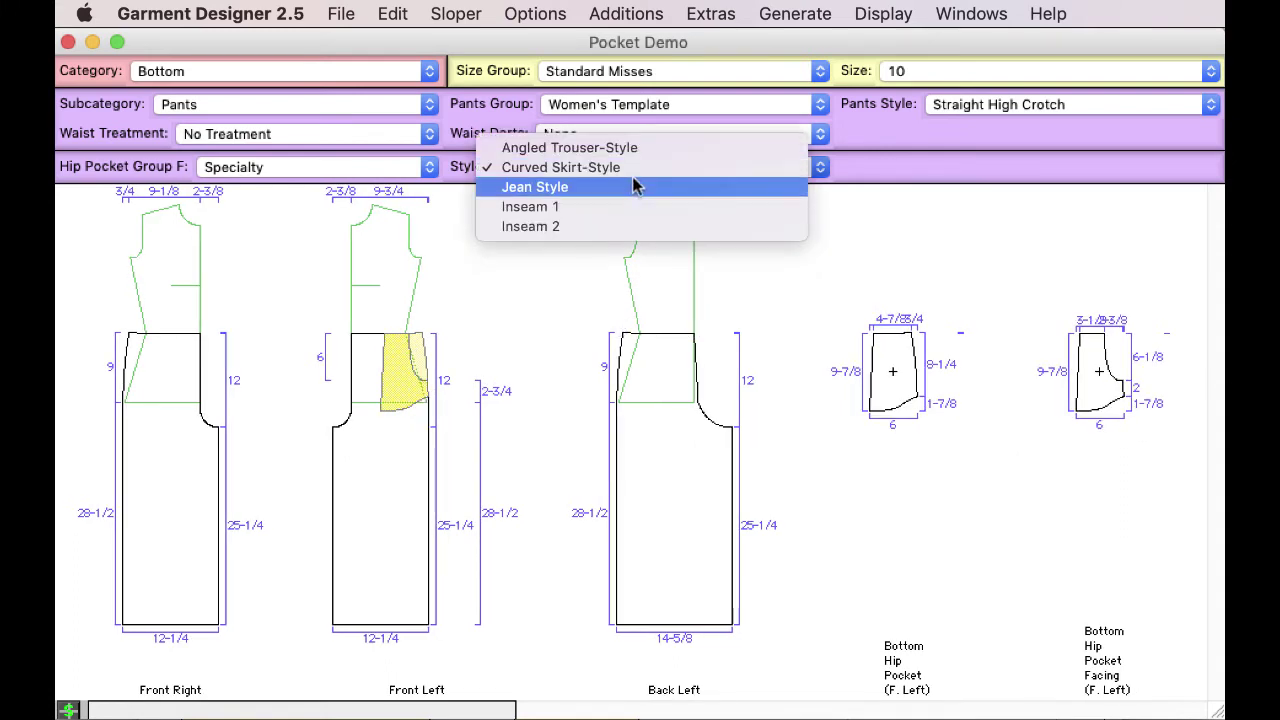
left_click(634, 187)
left_click(586, 169)
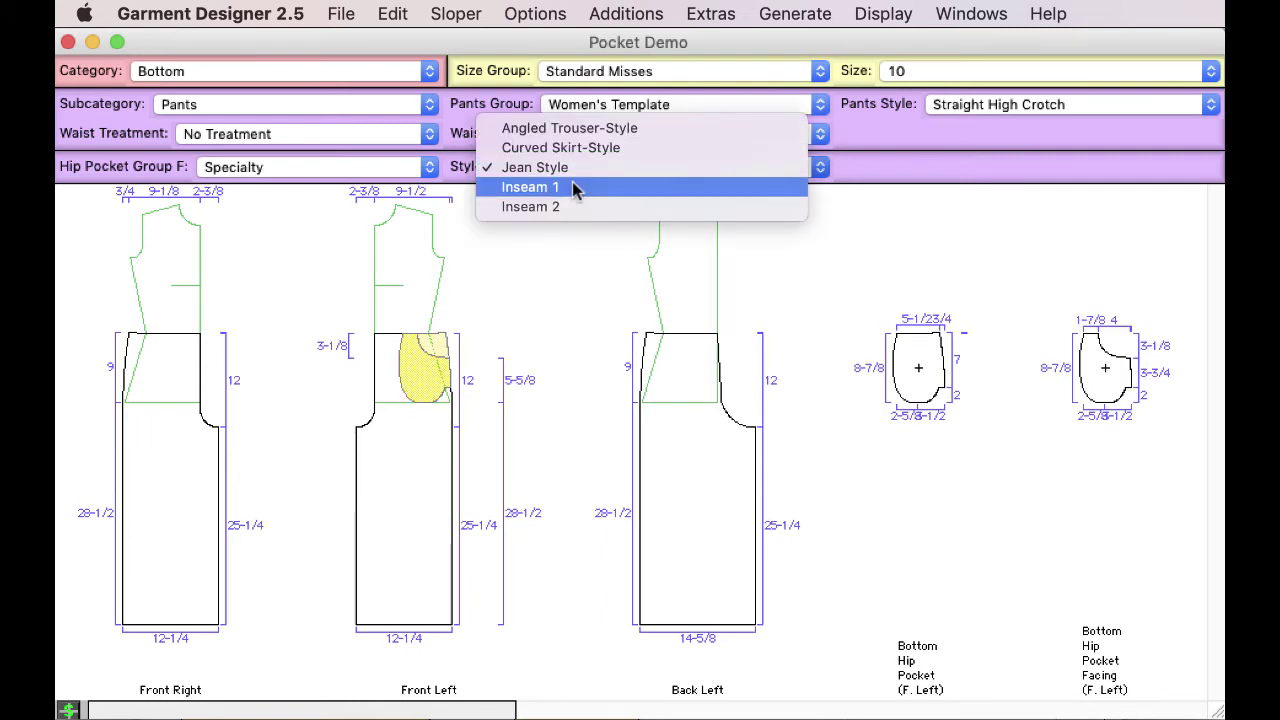
left_click(597, 130)
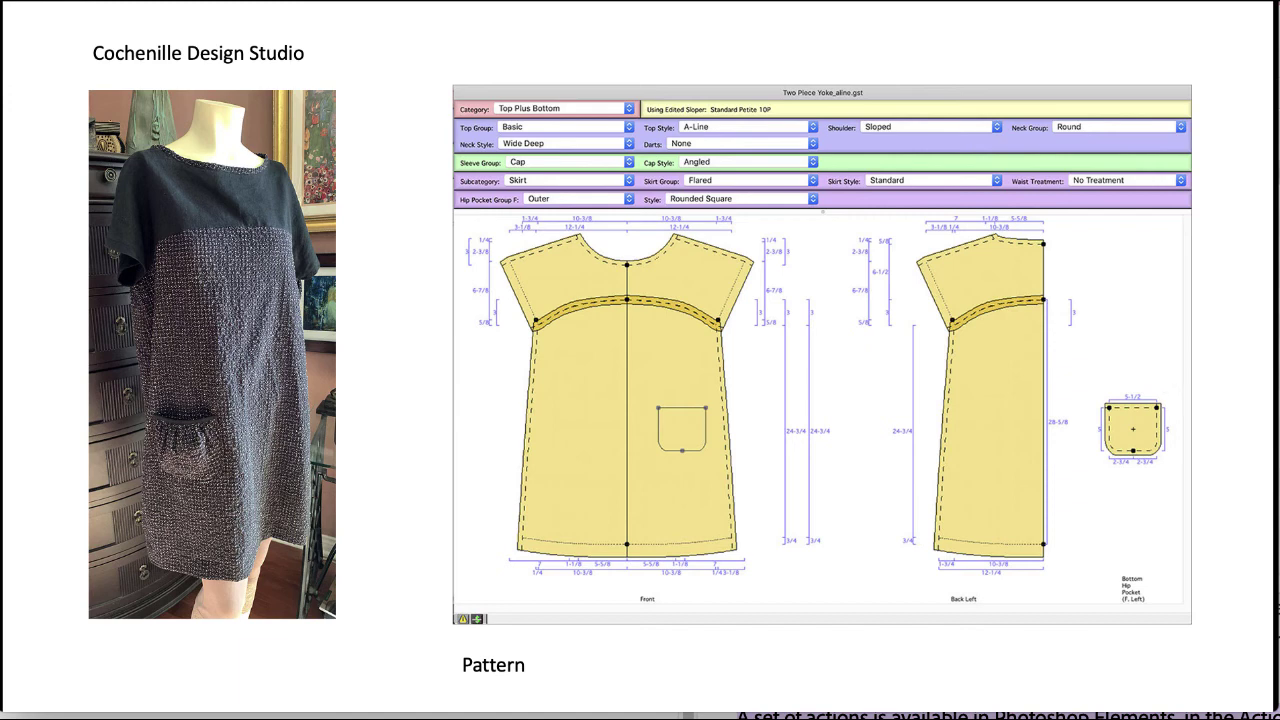
Step: Advance past the paper pattern pieces and enlarged pattern slides to the Pinterest Pockets board
key("Right")
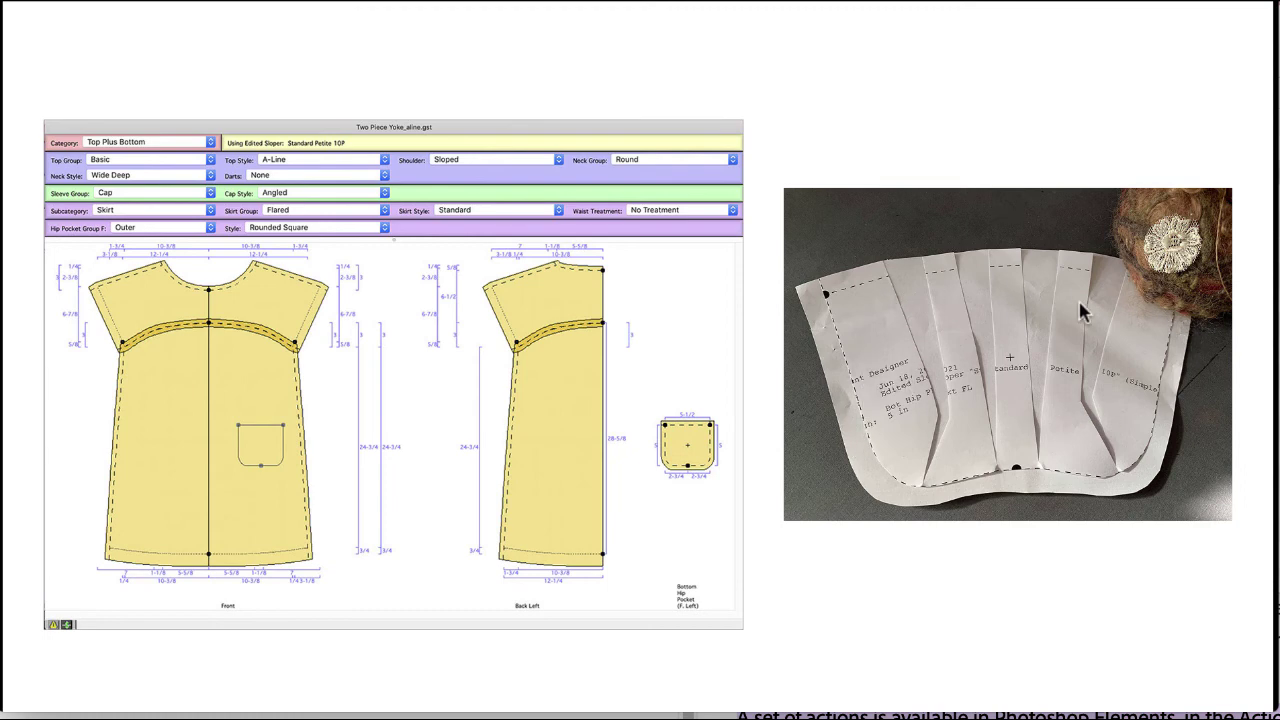
key("Right")
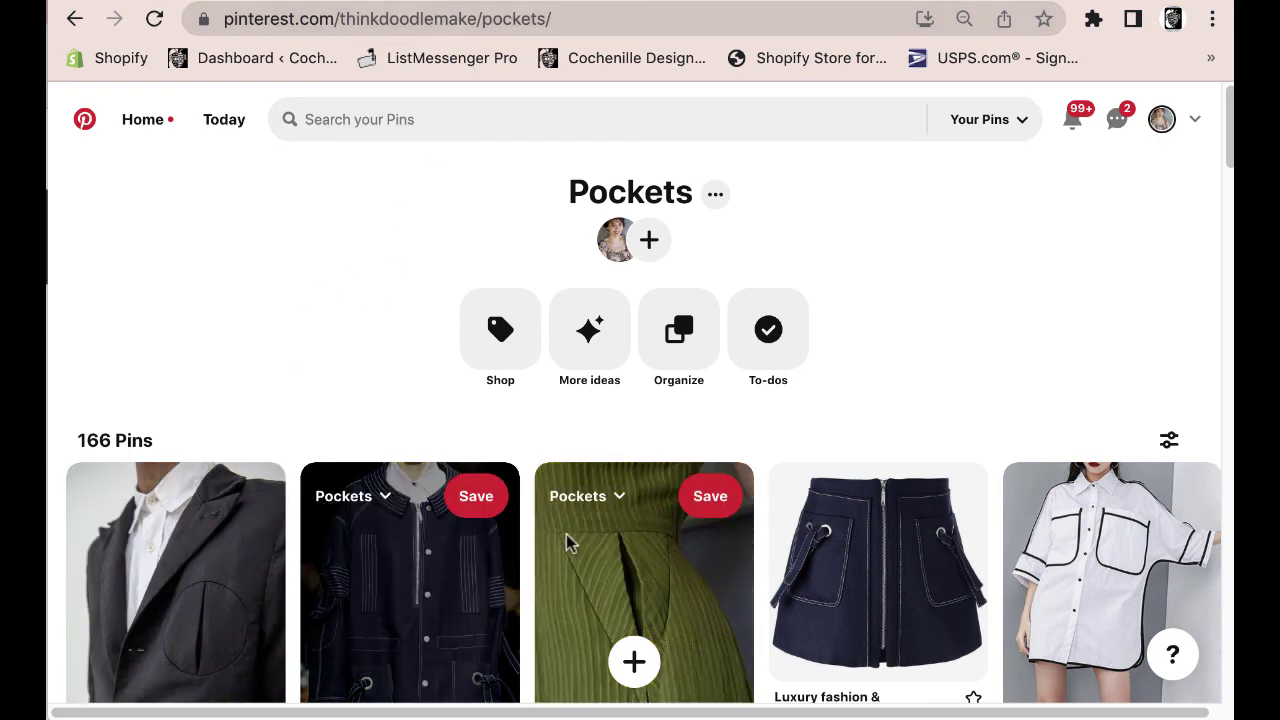
Step: Scroll down the Pockets board to view more patch, flap, welt and scalloped-button pocket pins
scroll(1007, 335, "down", 8)
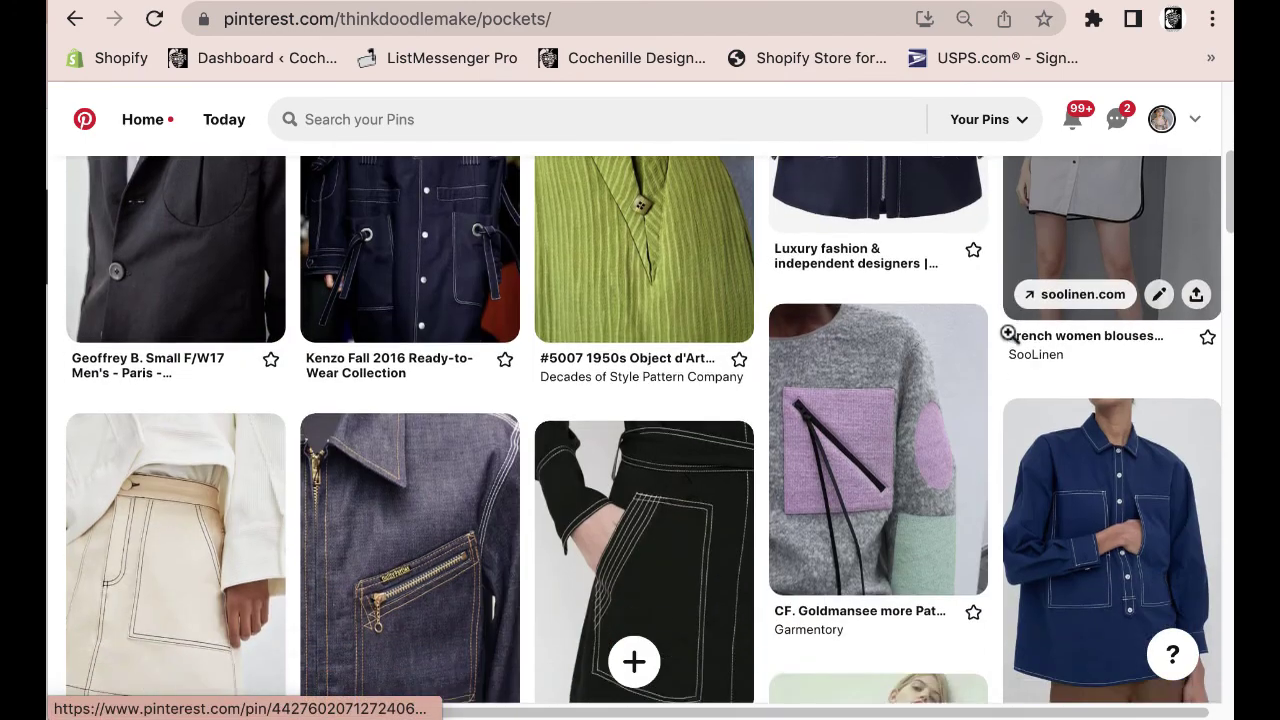
scroll(1007, 333, "down", 6)
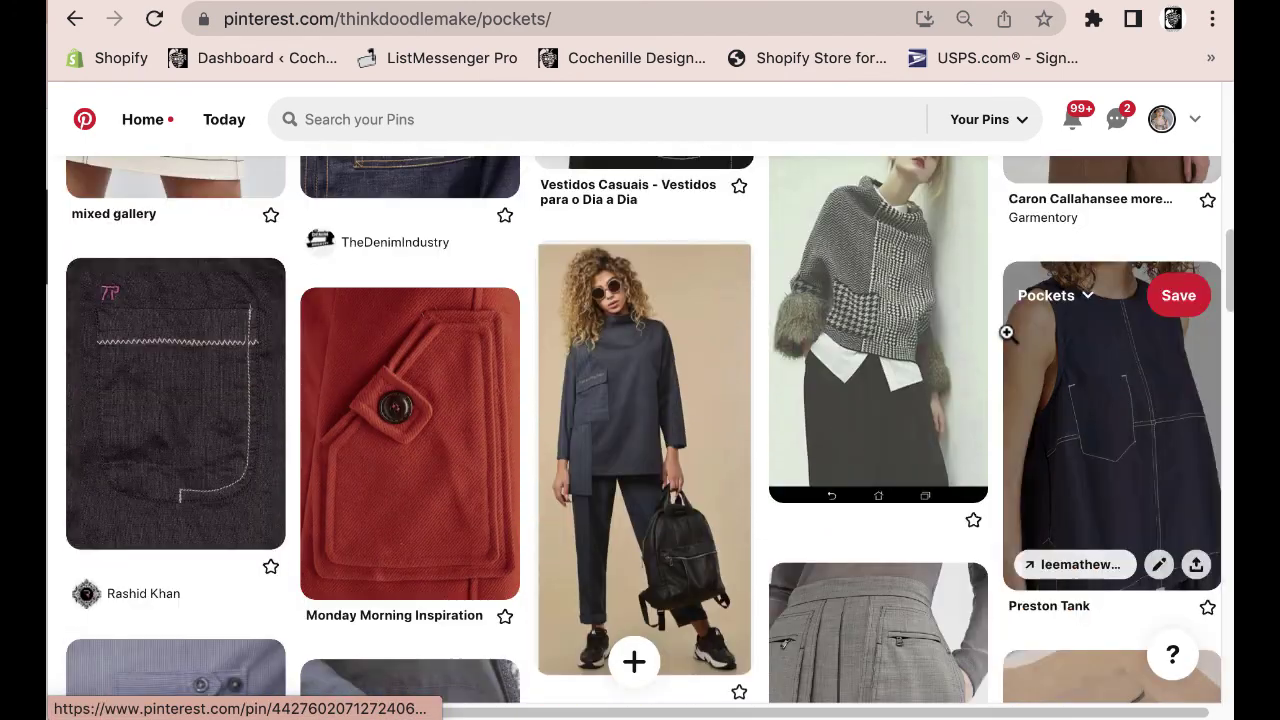
scroll(1005, 335, "down", 5)
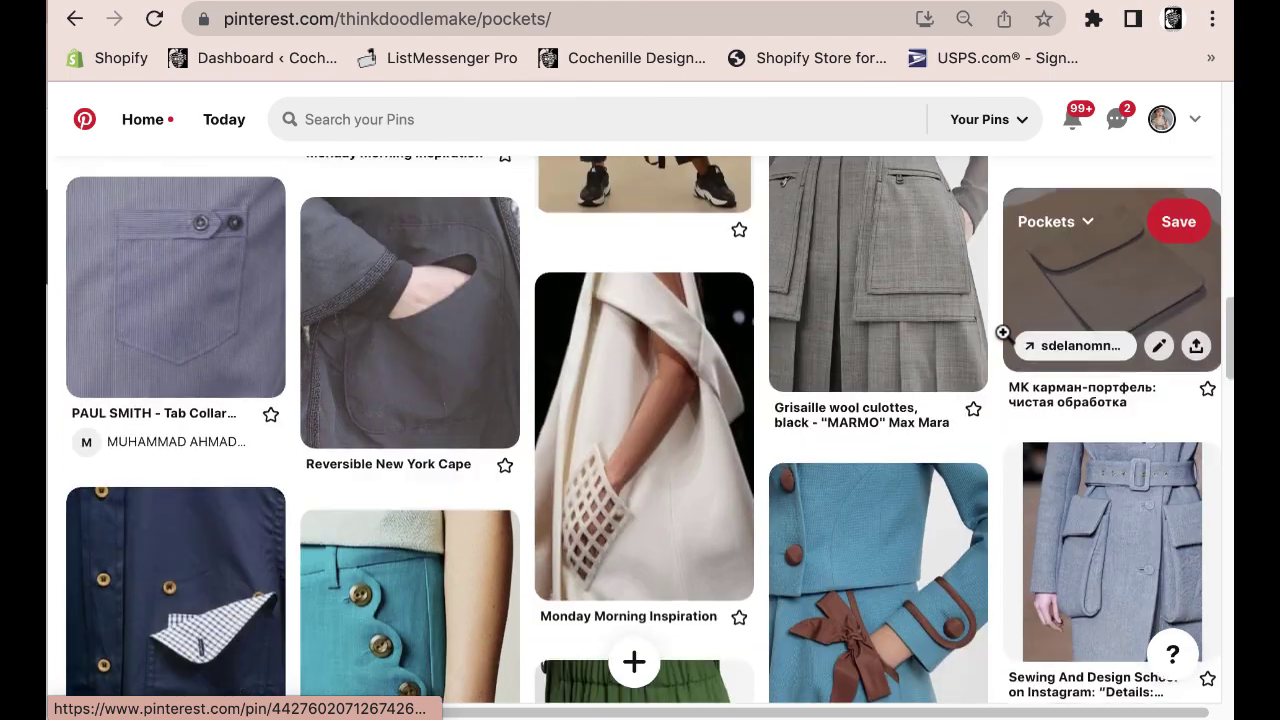
scroll(1005, 340, "down", 6)
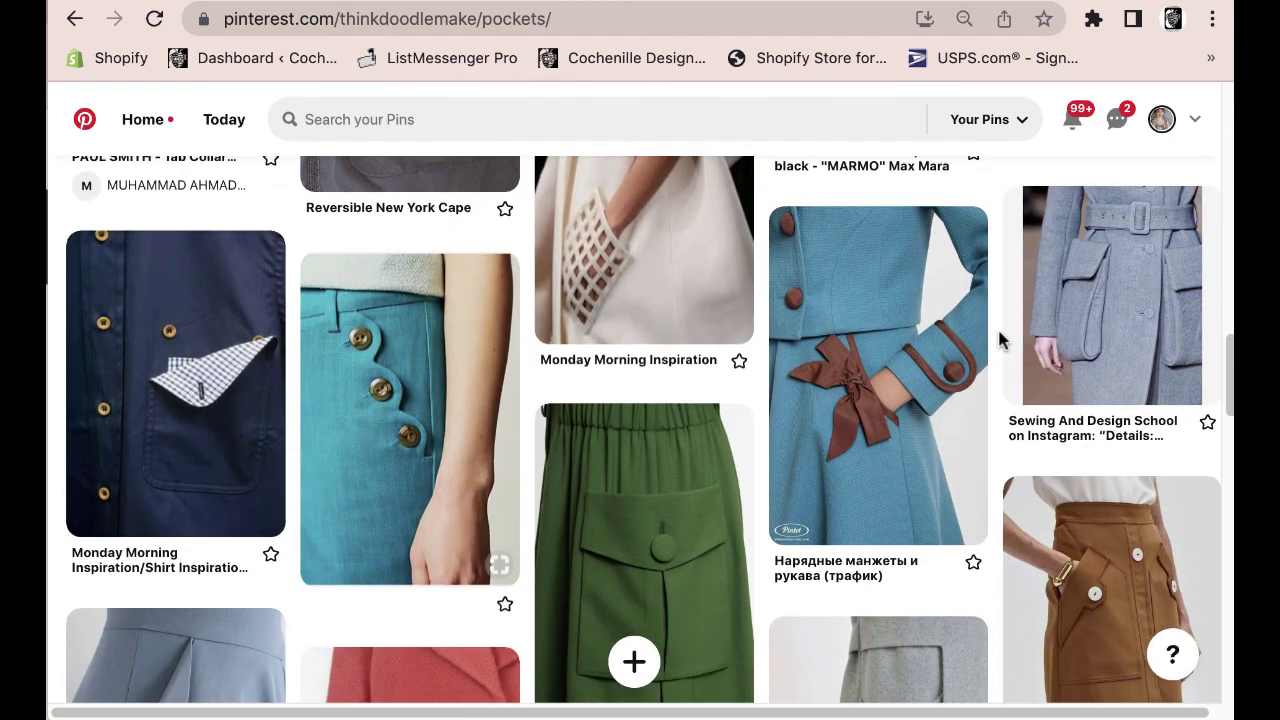